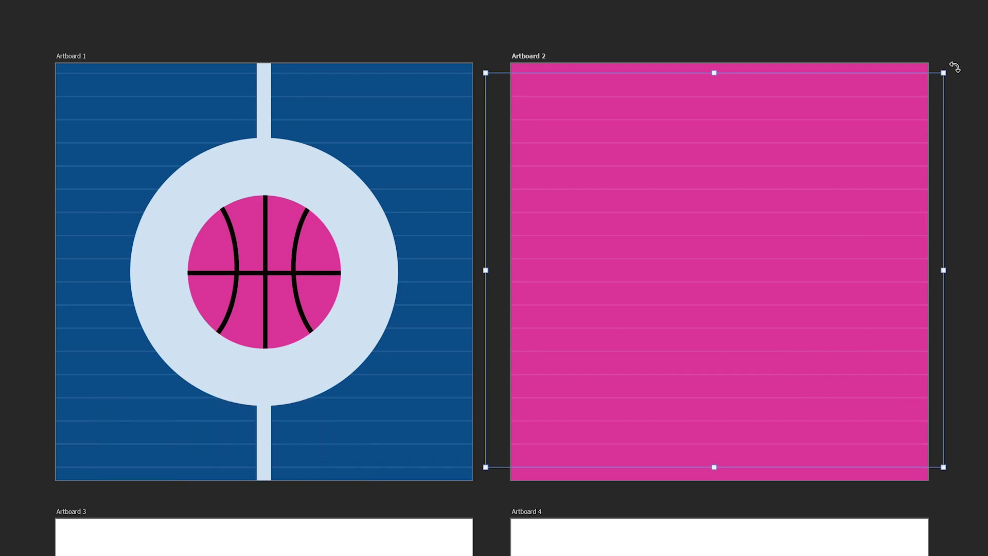
# Rotate the court lines in Artboard 2 by 90° to run vertically and enlarge them so they extend beyond the artboard
pyautogui.moveTo(956, 73); pyautogui.dragTo(839, 432)
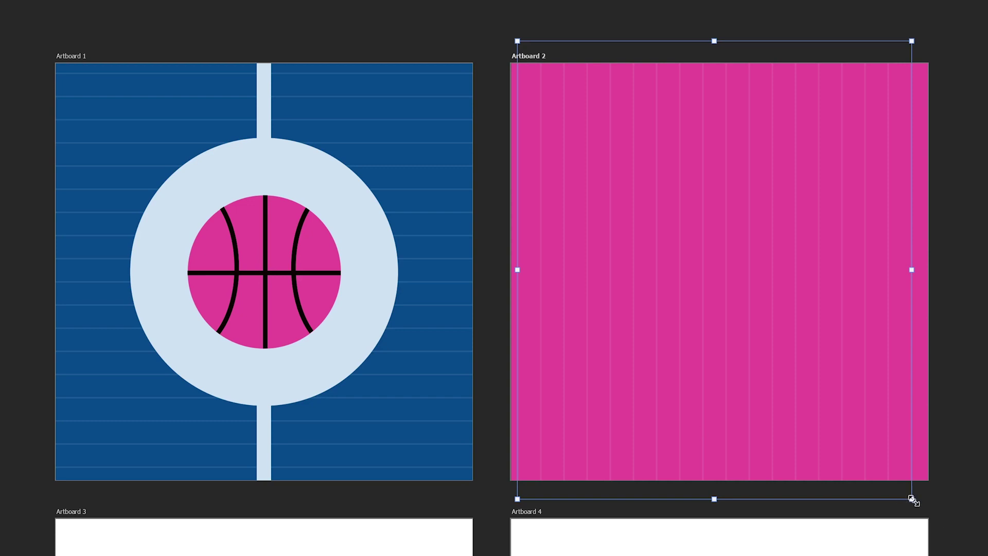
pyautogui.moveTo(912, 499); pyautogui.dragTo(228, 415)
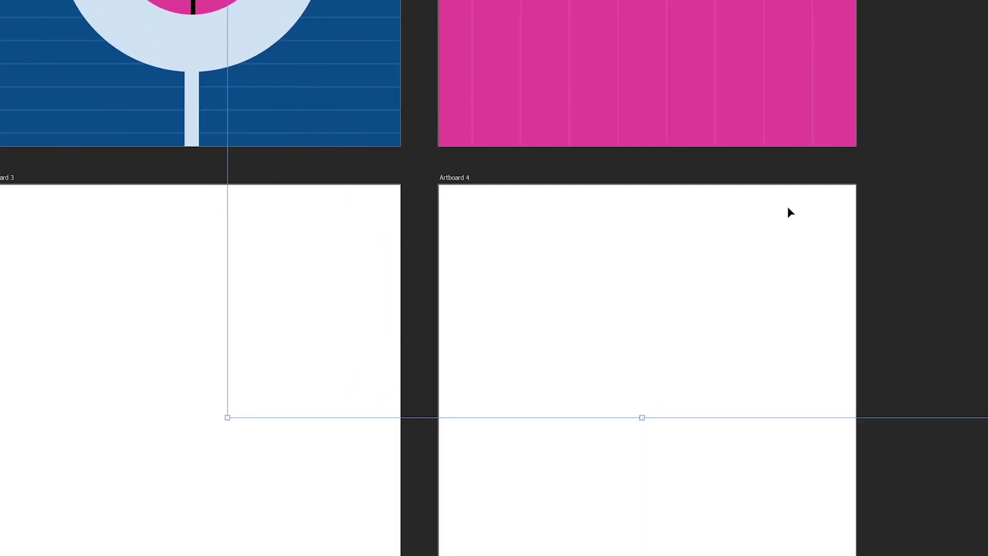
pyautogui.hotkey('ctrl', '-')
pyautogui.scroll(5, 684, 121)
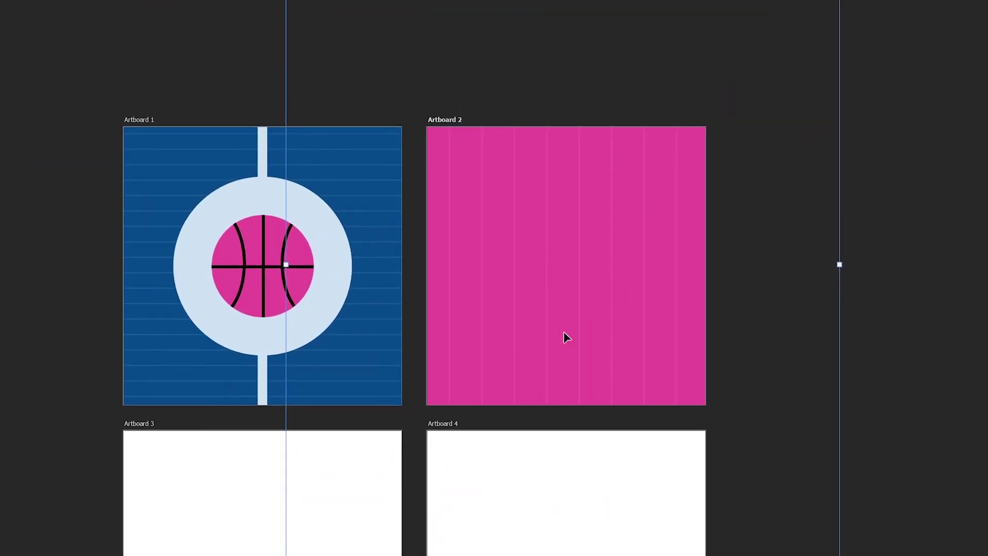
pyautogui.hotkey('ctrl', '+')
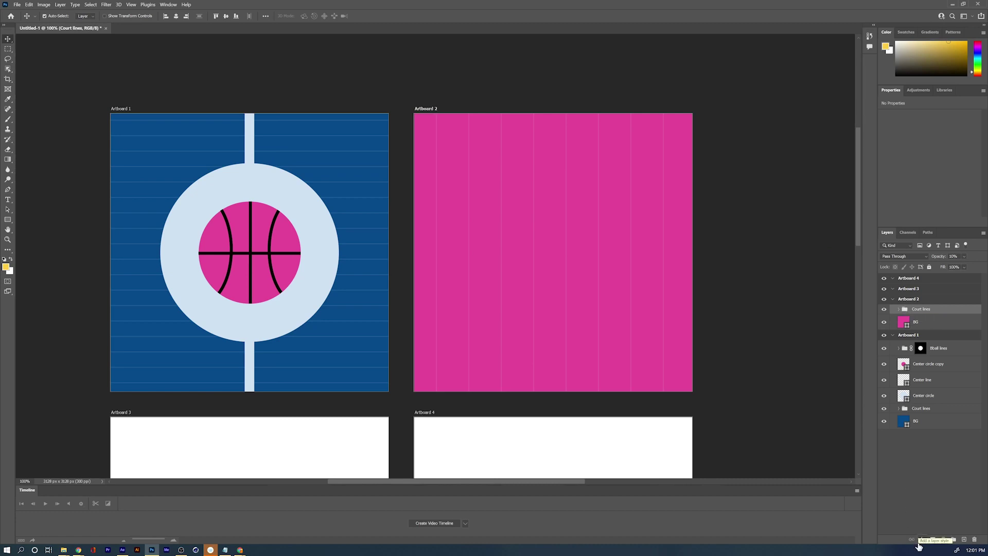
# Apply a Normal, 100% Color Overlay to Artboard 2's Court lines group, using blue 064a8a sampled from Artboard 1's background
pyautogui.rightClick(904, 310)
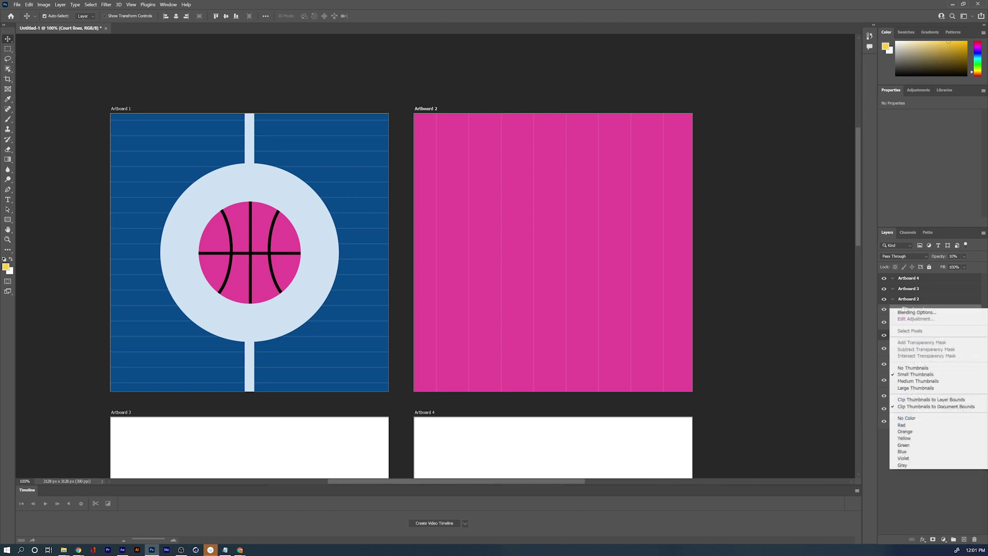
pyautogui.press('Escape')
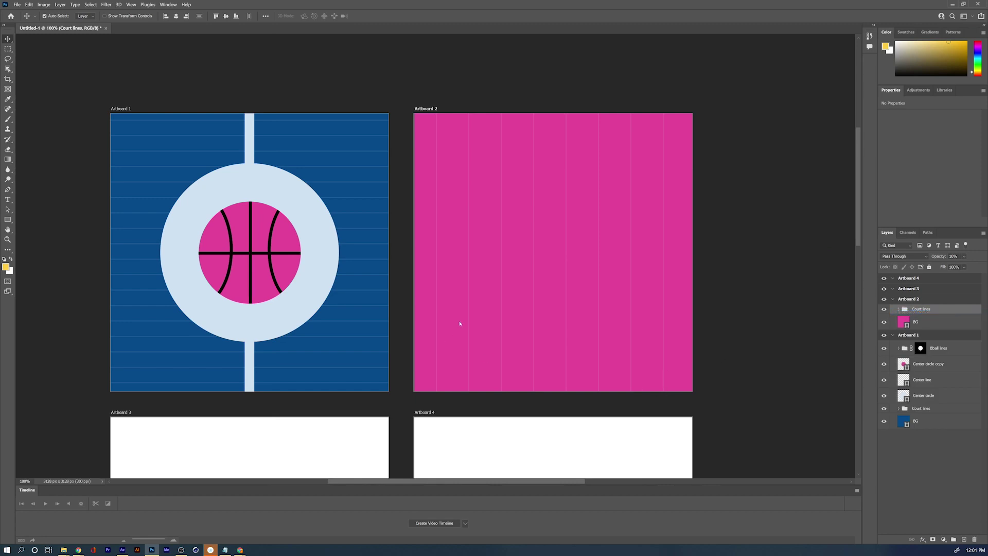
pyautogui.click(86, 194)
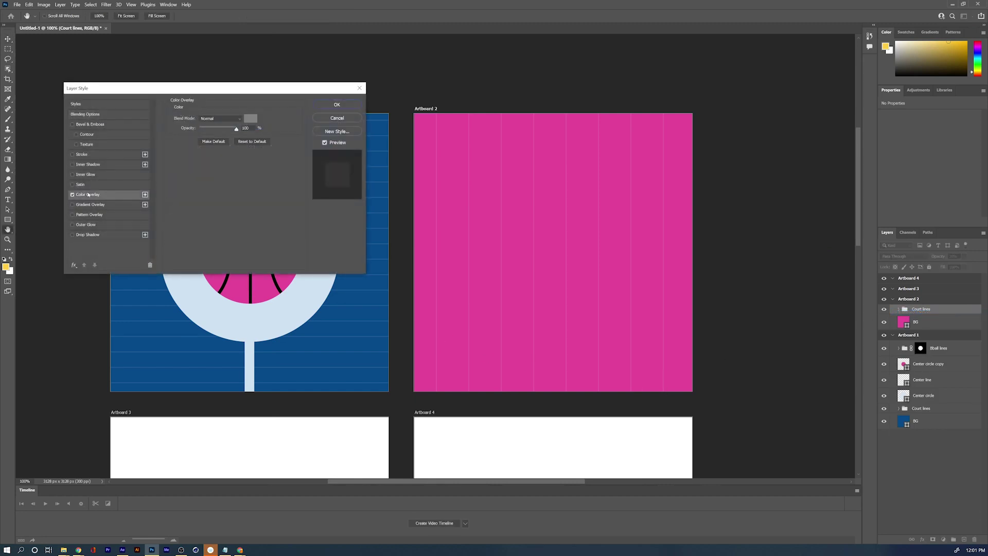
pyautogui.moveTo(178, 88); pyautogui.dragTo(414, 95)
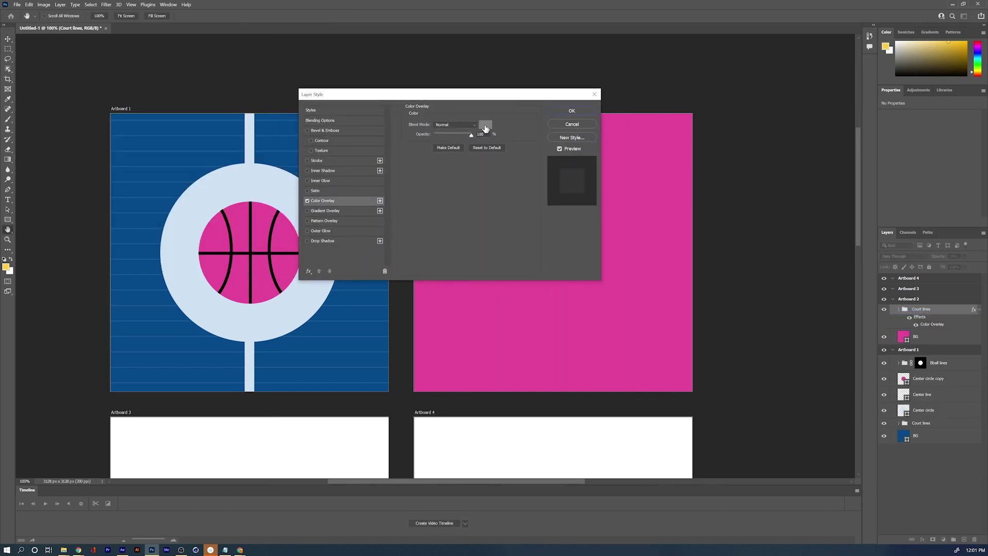
pyautogui.click(485, 125)
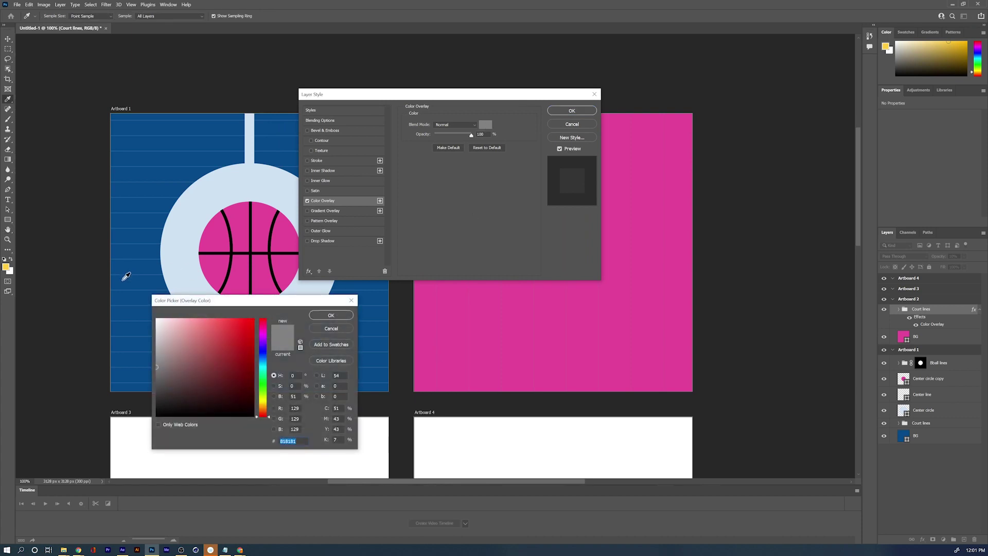
pyautogui.click(122, 282)
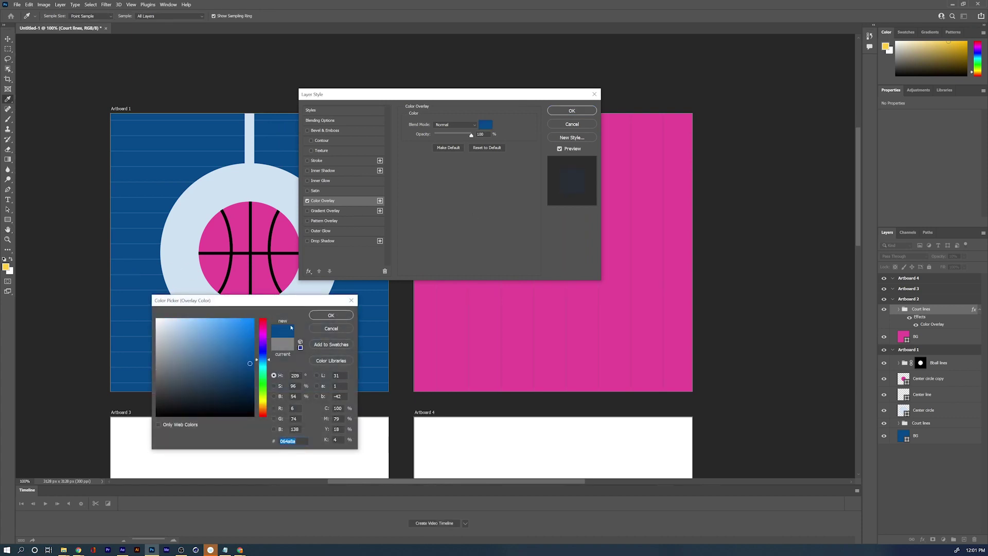
pyautogui.click(331, 315)
pyautogui.click(572, 111)
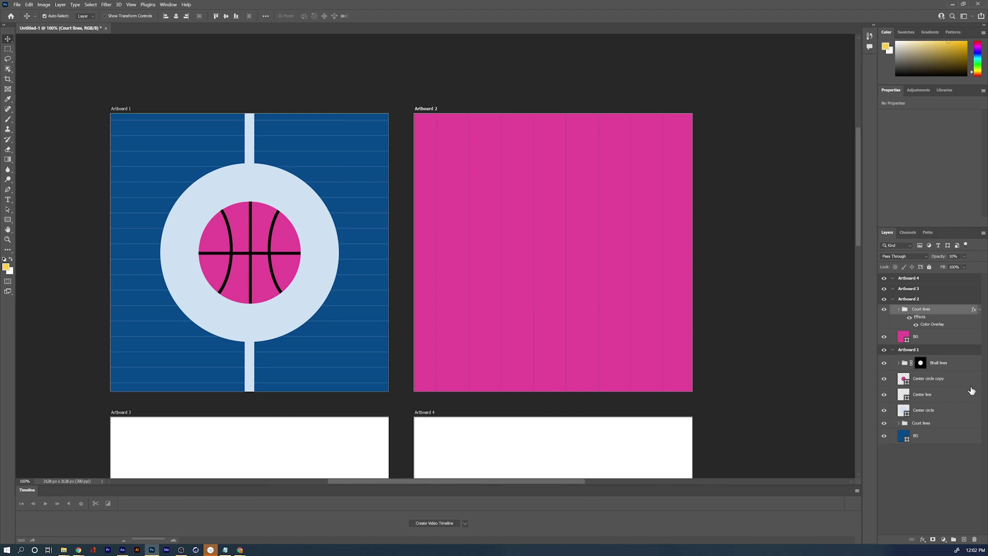
# Copy Artboard 1's Center line into Artboard 2 as a horizontal band, rotated 90° and scaled to about 230%
pyautogui.click(924, 394)
pyautogui.moveTo(926, 396); pyautogui.dragTo(924, 307)
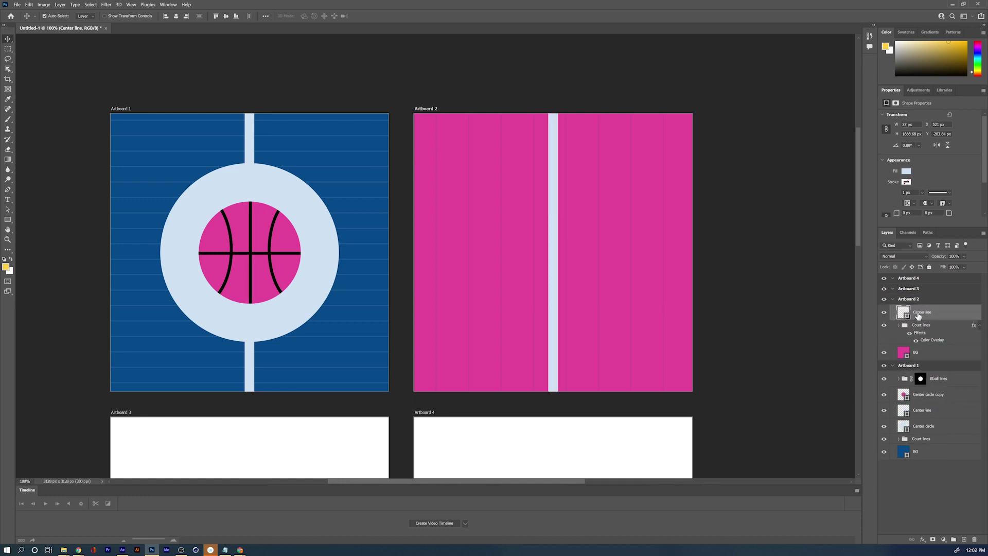
pyautogui.hotkey('ctrl', 't')
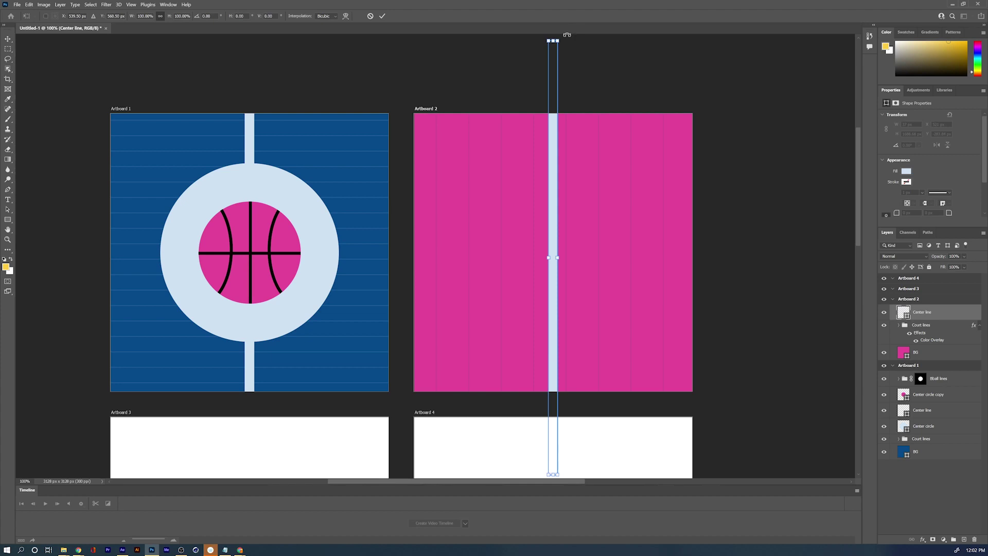
pyautogui.moveTo(565, 38); pyautogui.dragTo(722, 263)
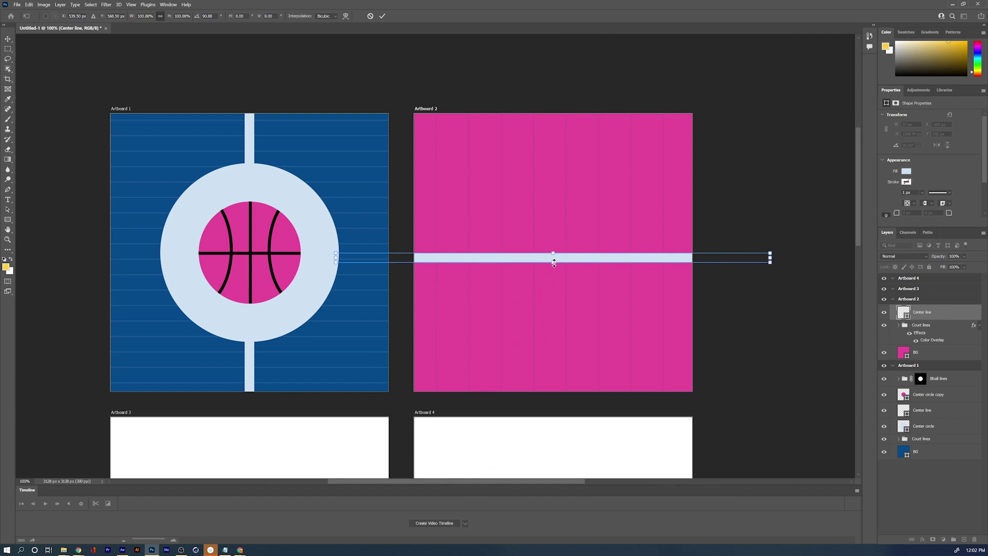
pyautogui.moveTo(553, 263); pyautogui.dragTo(554, 266)
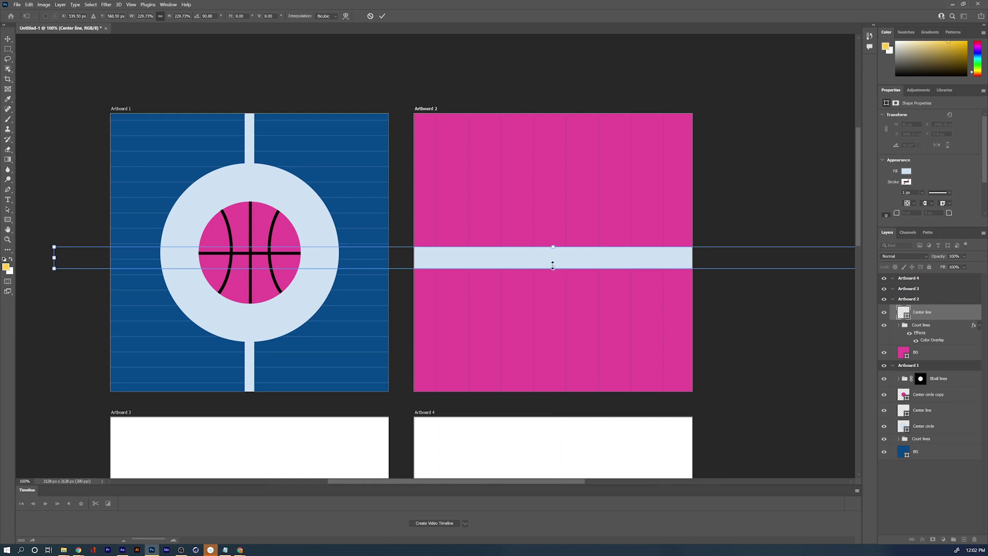
pyautogui.press('Return')
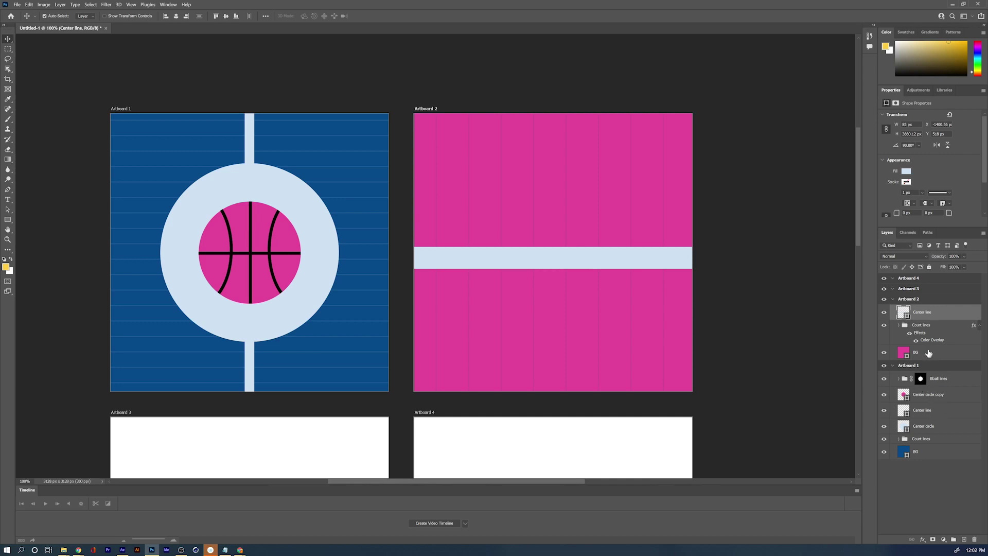
# Copy Artboard 1's Center circle above the line in Artboard 2, and fill Artboard 2's Center line with the recently used dark blue
pyautogui.click(924, 426)
pyautogui.moveTo(922, 425); pyautogui.dragTo(917, 313)
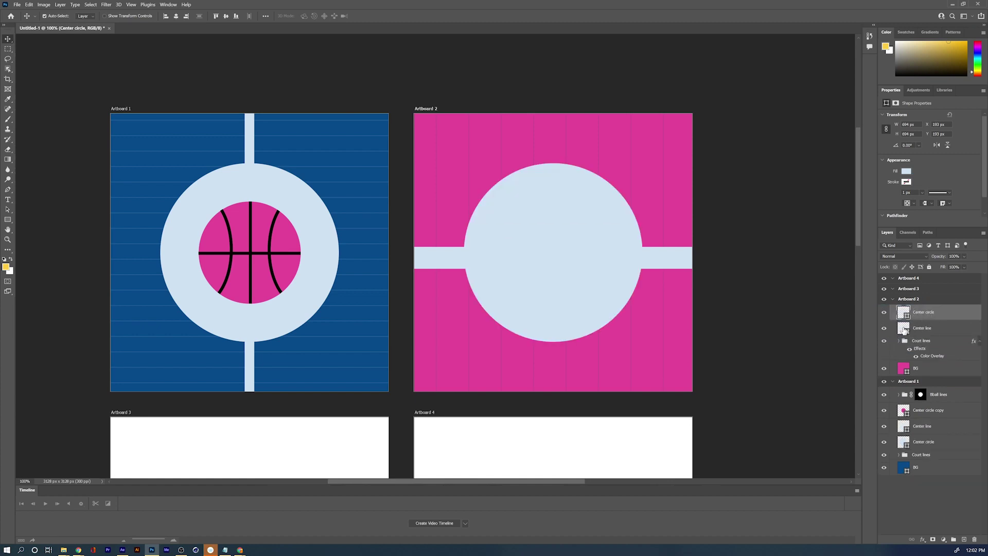
pyautogui.click(899, 328)
pyautogui.click(8, 220)
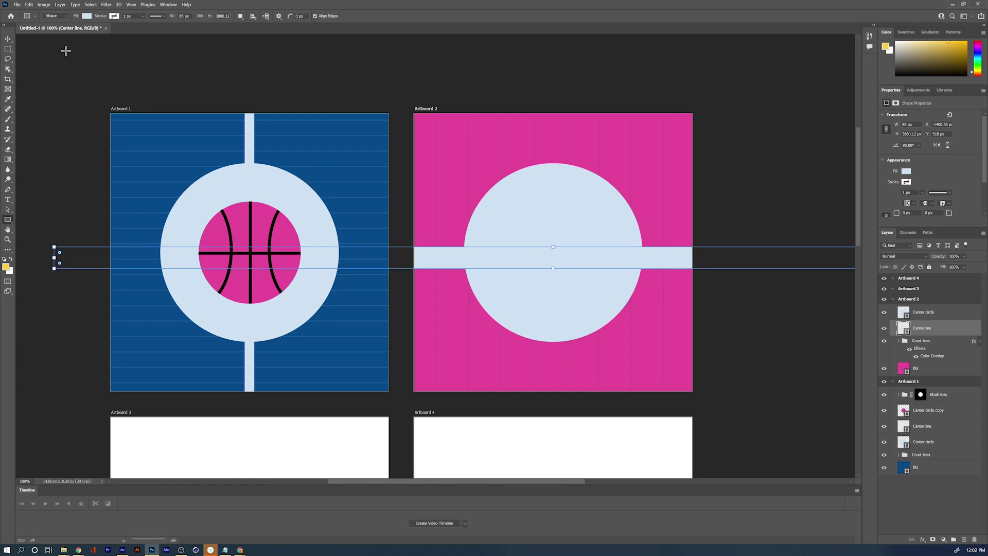
pyautogui.click(86, 16)
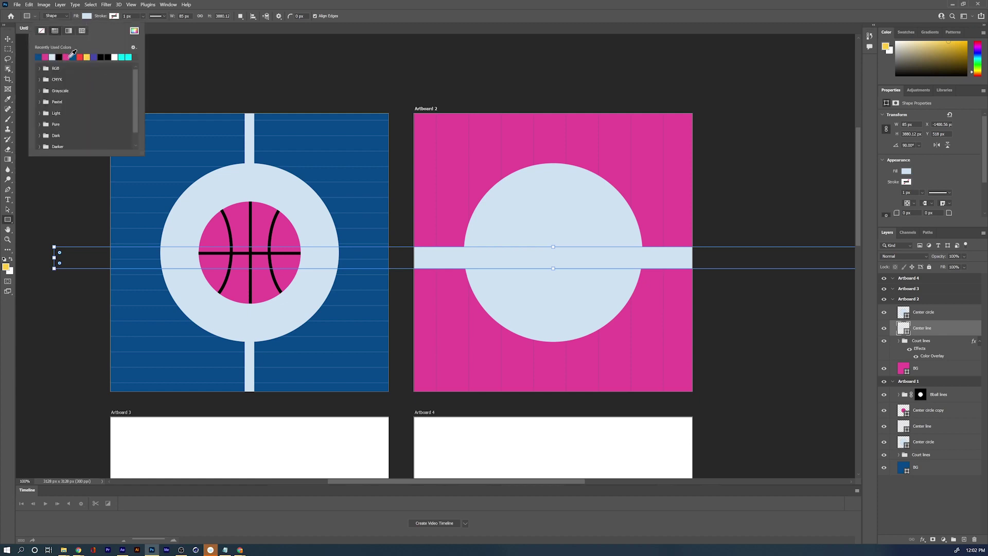
pyautogui.click(38, 56)
pyautogui.press('v')
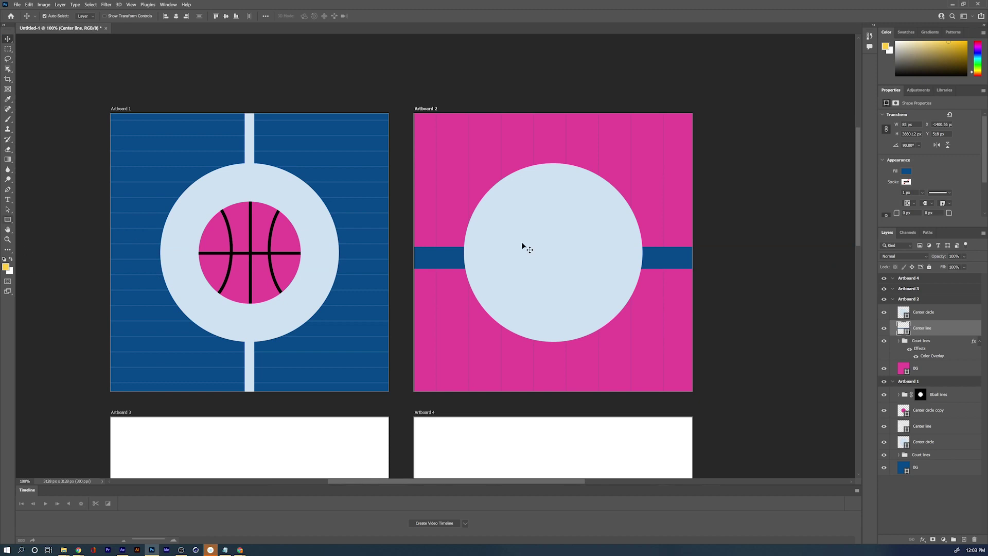
# Fill Artboard 2's Center circle with the same dark blue as its Center line
pyautogui.click(904, 314)
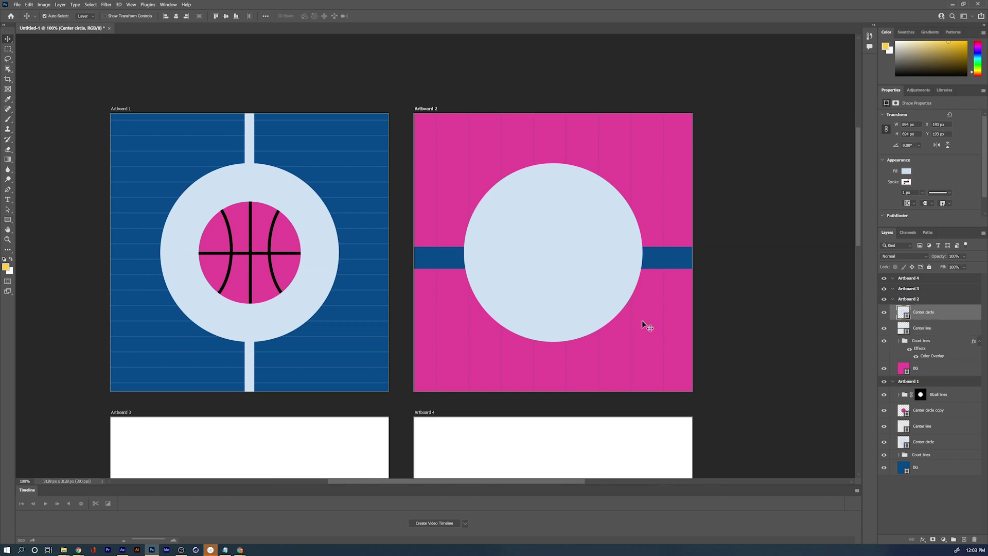
pyautogui.click(7, 220)
pyautogui.click(86, 16)
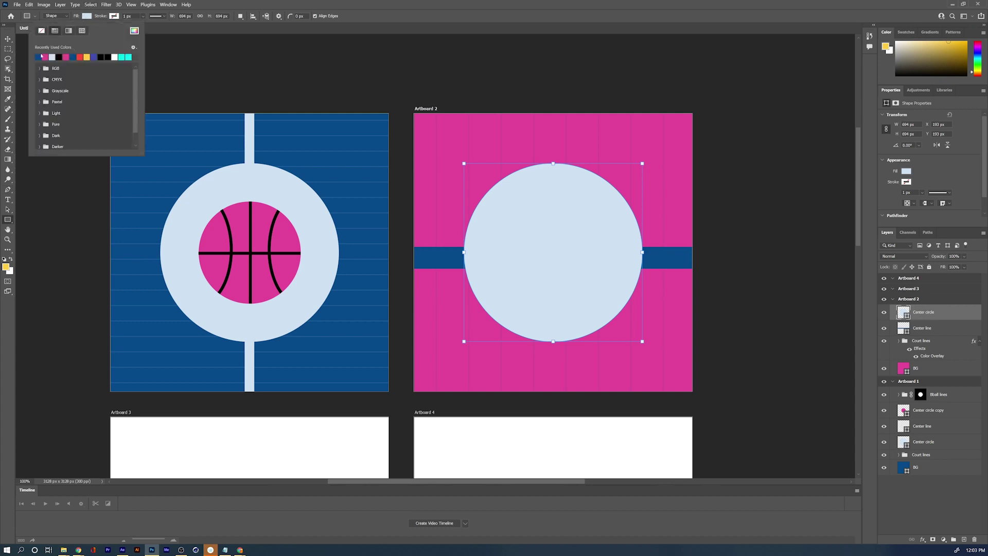
pyautogui.click(38, 57)
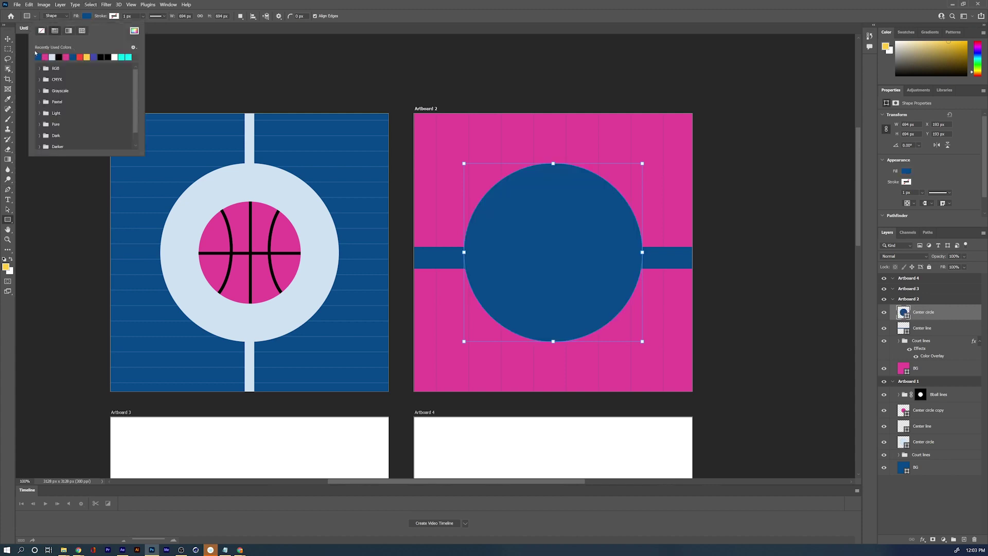
pyautogui.click(260, 12)
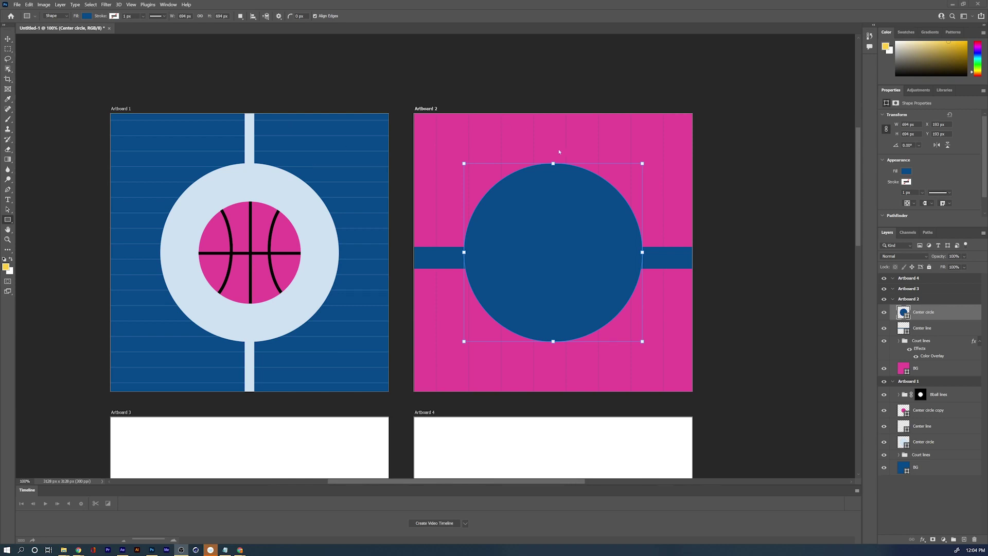
# Move Artboard 2's Center line up 25 px to align with the circle's vertical centre, and hide the guides
pyautogui.click(912, 300)
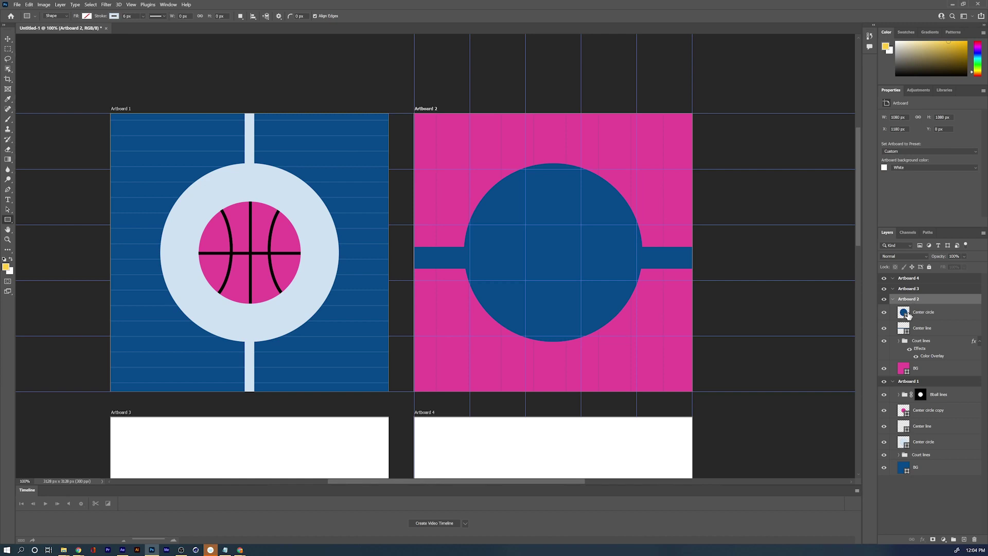
pyautogui.click(925, 324)
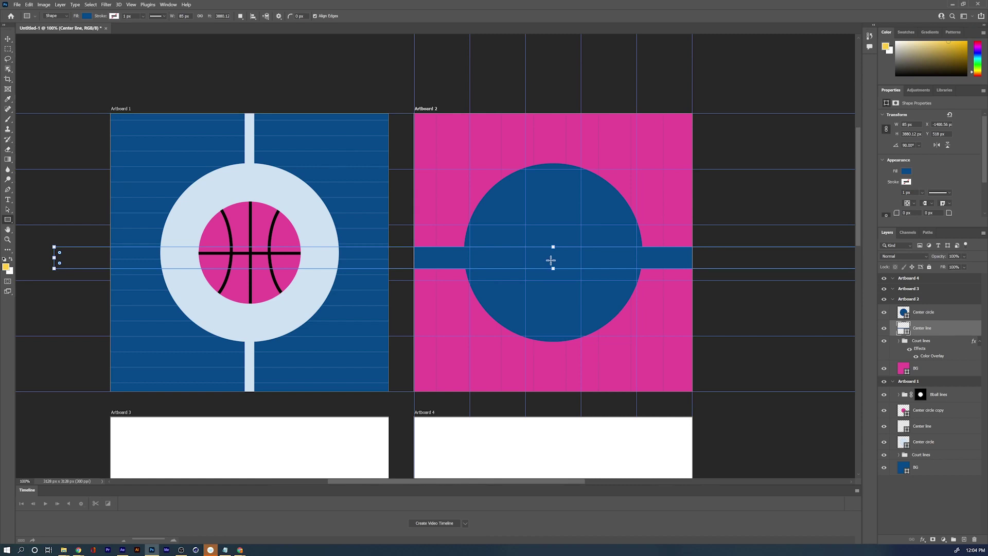
pyautogui.press('v')
pyautogui.moveTo(450, 265); pyautogui.dragTo(446, 256)
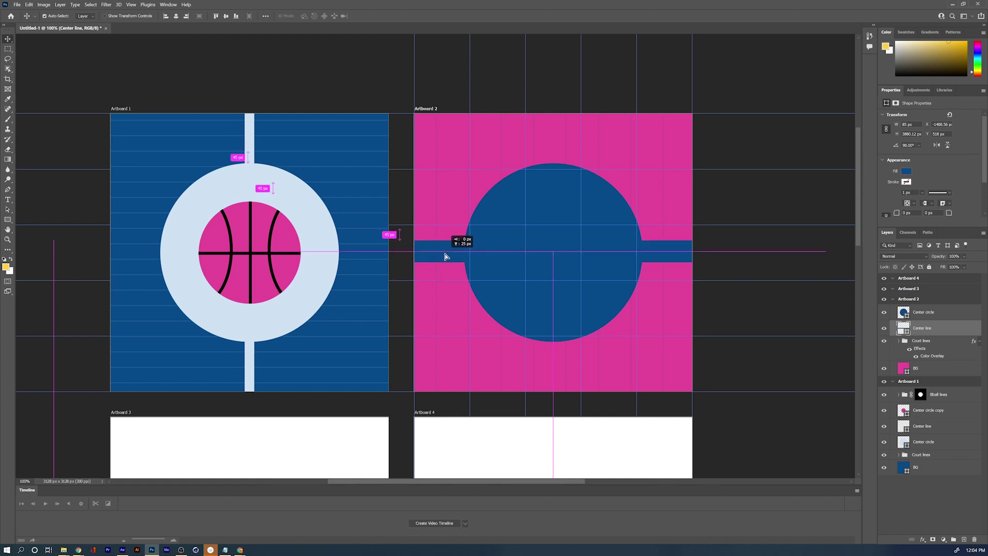
pyautogui.moveTo(445, 257); pyautogui.dragTo(446, 256)
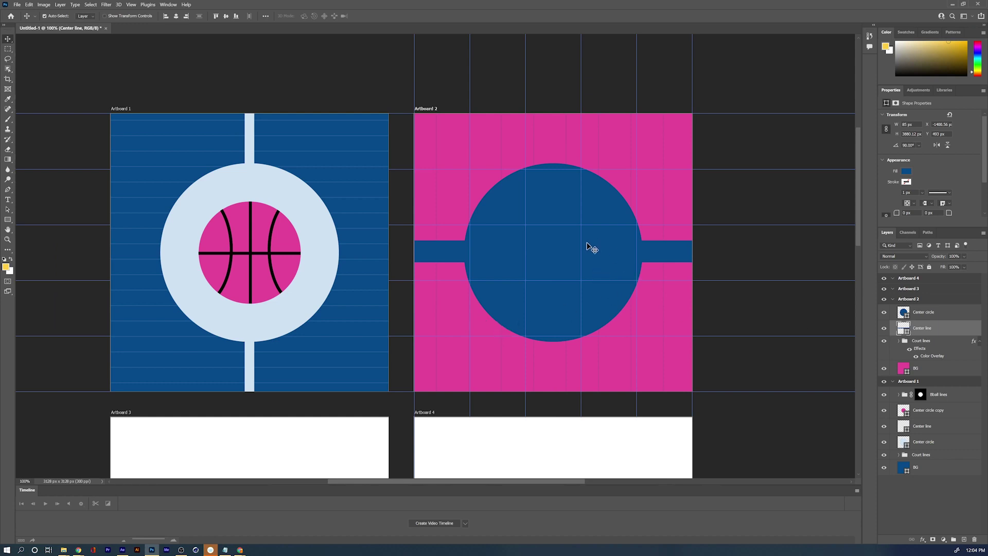
pyautogui.press('ctrl')
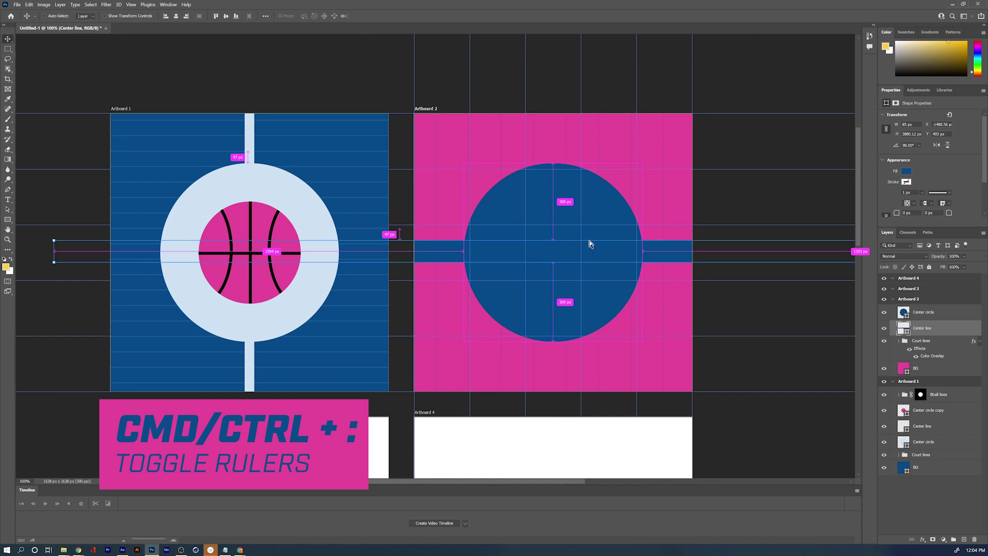
pyautogui.hotkey('ctrl', ';')
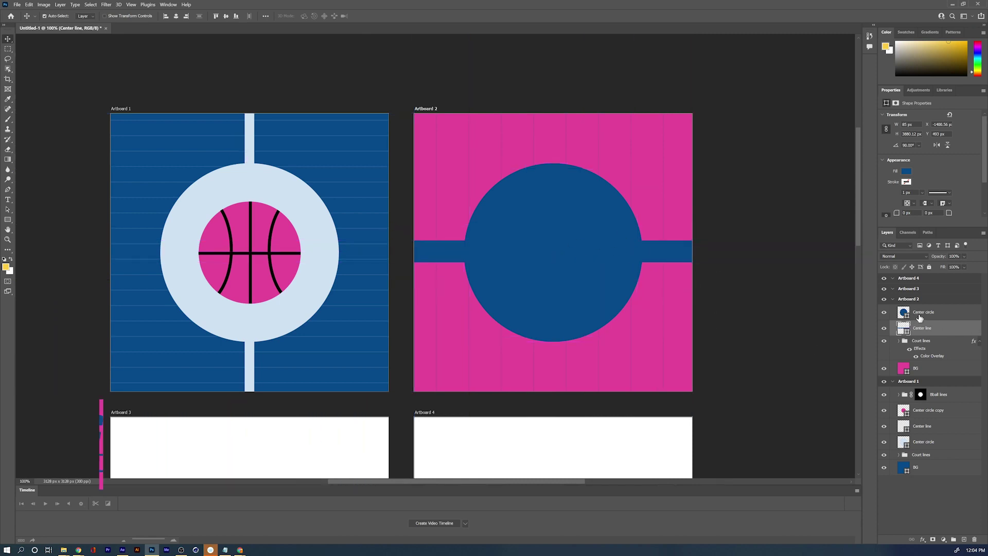
# Mask Artboard 2's Center circle with a rectangular selection starting at its vertical centre, so only the lower half shows
pyautogui.click(920, 316)
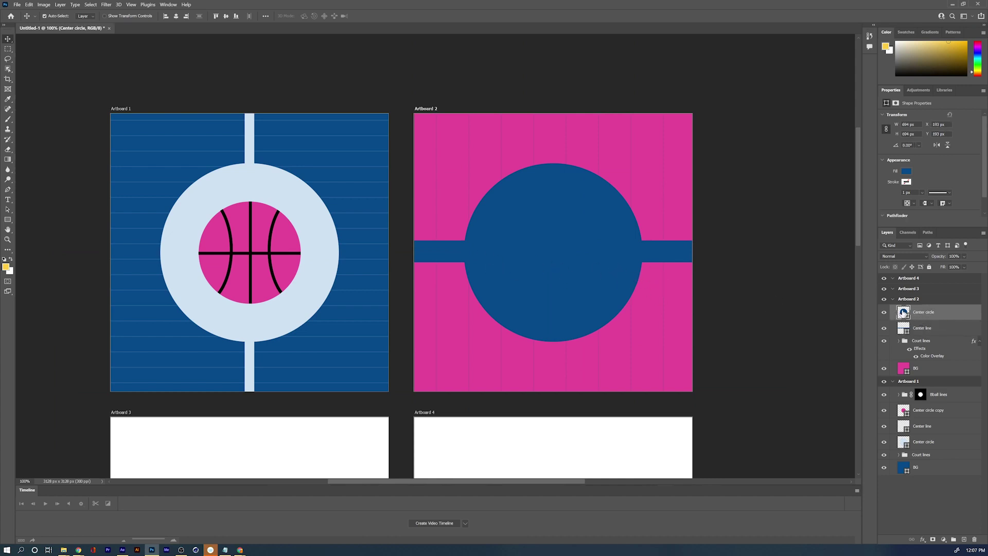
pyautogui.press('ctrl')
pyautogui.hotkey('ctrl', 't')
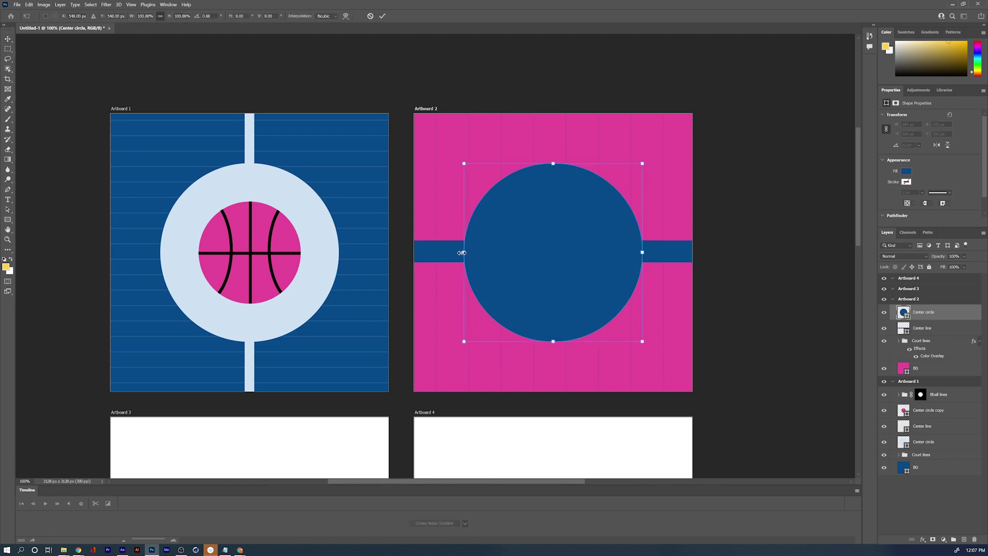
pyautogui.click(8, 49)
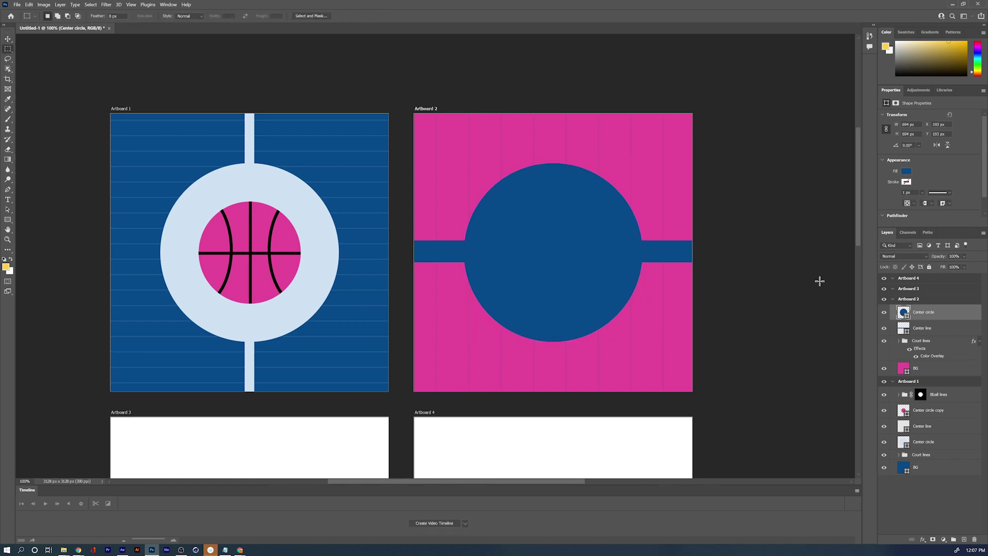
pyautogui.hotkey('ctrl', 't')
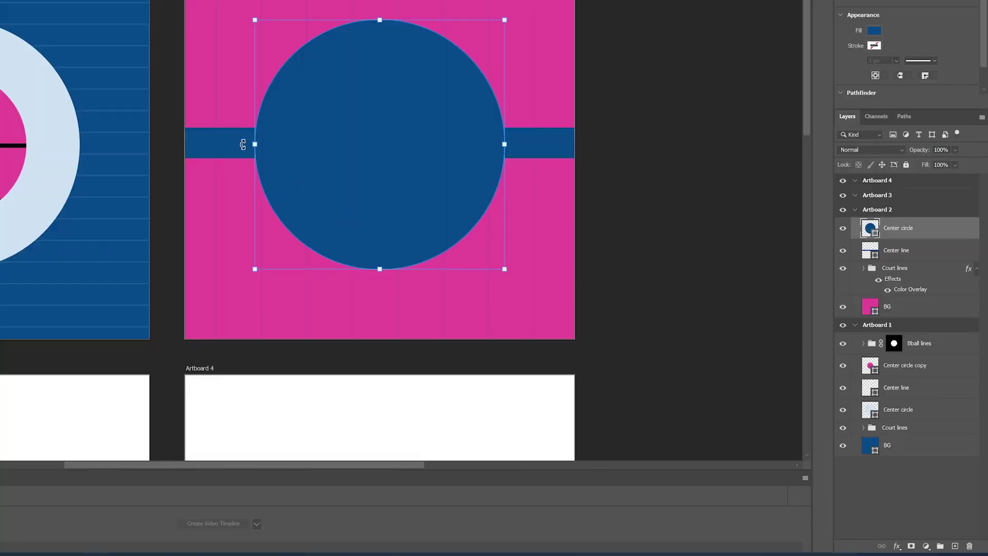
pyautogui.press('Return')
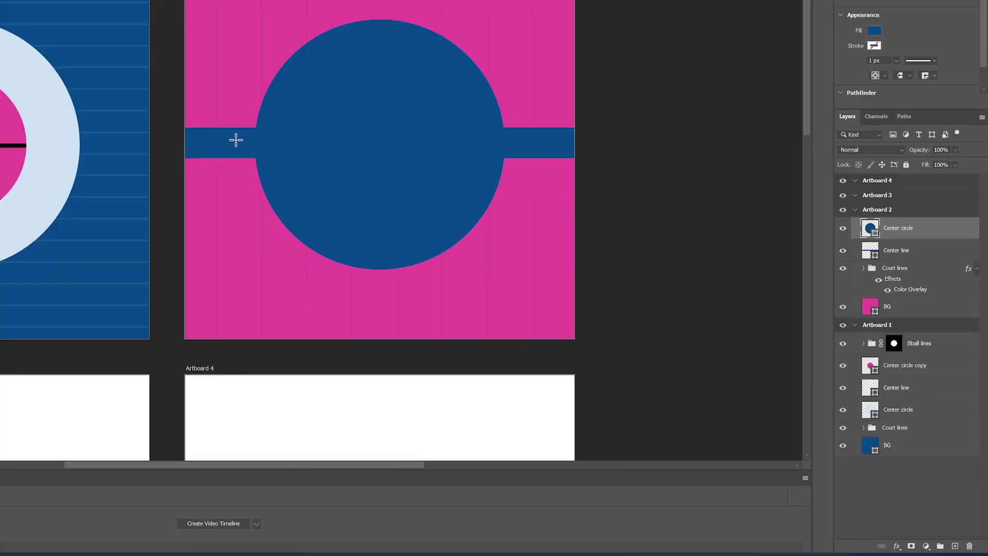
pyautogui.moveTo(237, 143); pyautogui.dragTo(530, 291)
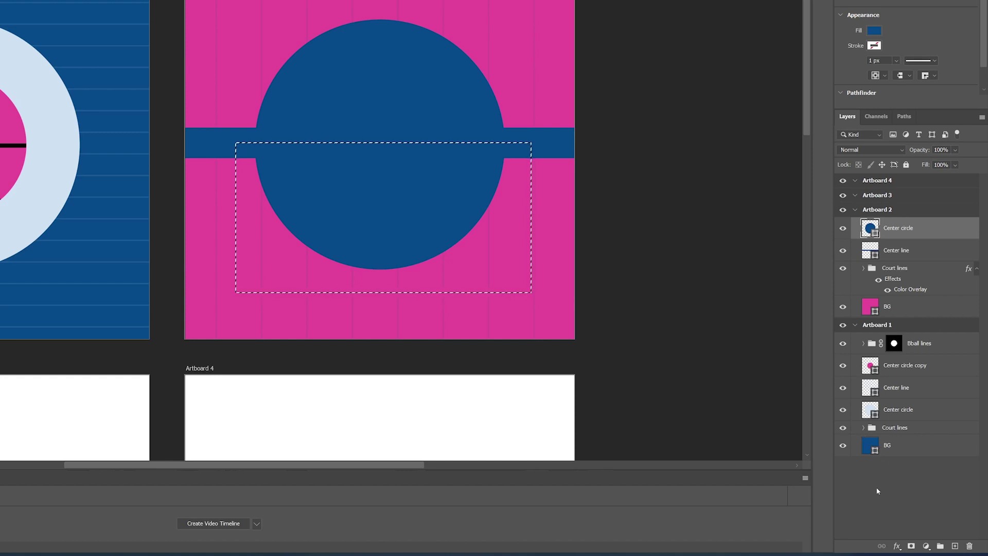
pyautogui.click(911, 546)
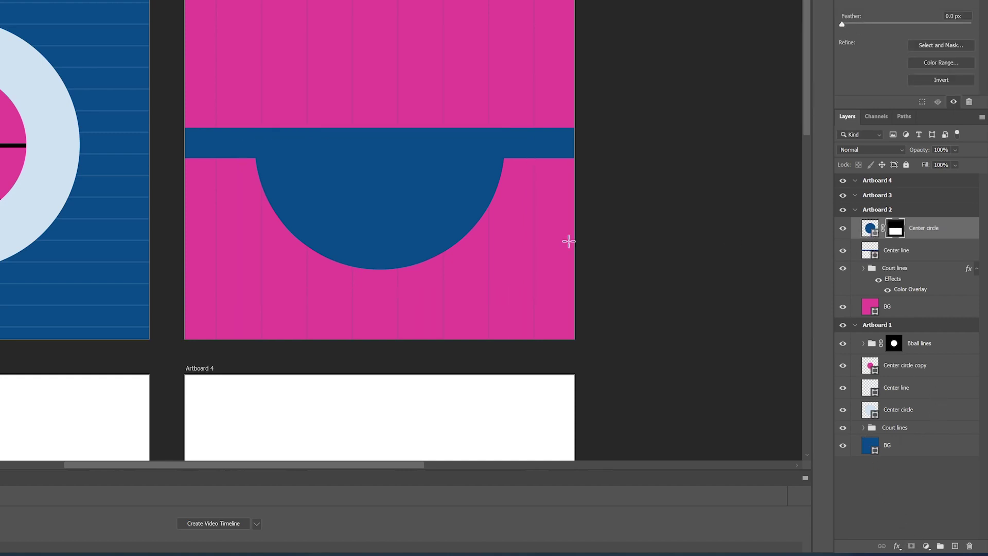
# Duplicate the masked Center circle layer directly below itself in Artboard 2 and invert the copy's mask
pyautogui.click(870, 228)
pyautogui.moveTo(870, 228); pyautogui.dragTo(873, 238)
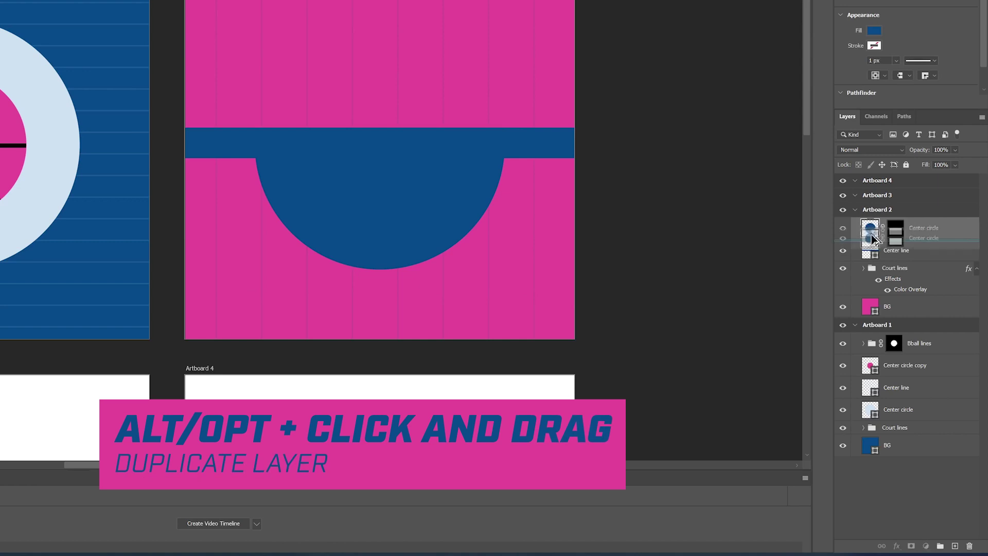
pyautogui.moveTo(873, 238); pyautogui.dragTo(873, 240)
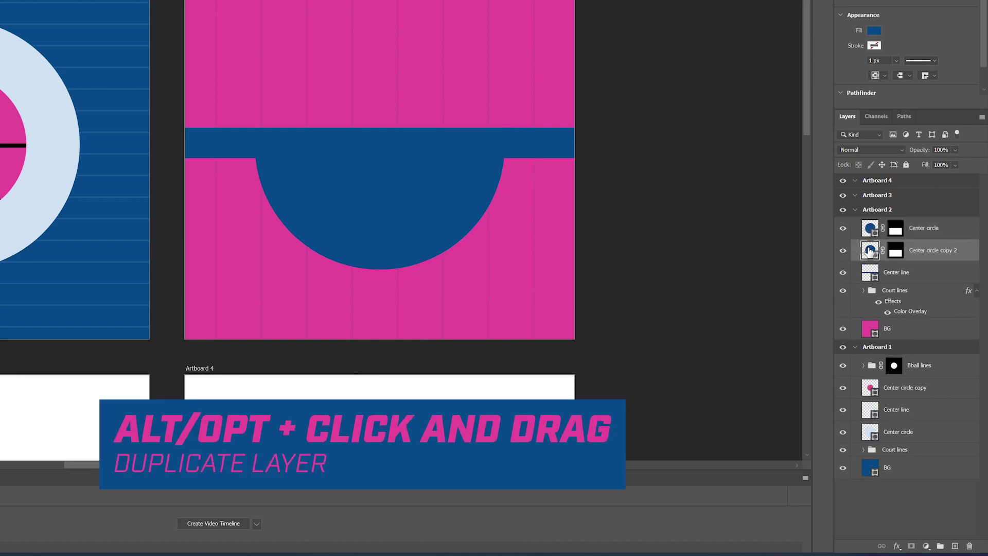
pyautogui.click(896, 252)
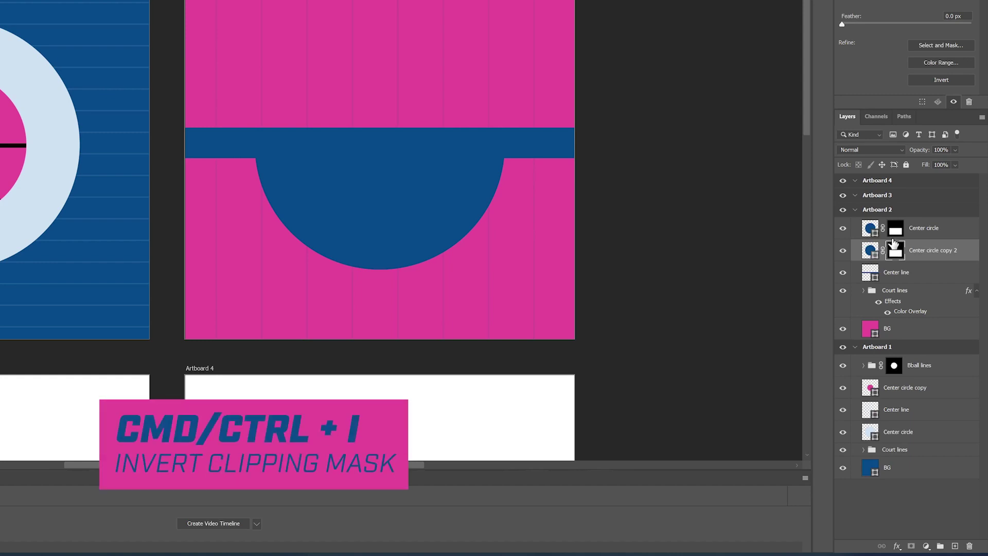
pyautogui.hotkey('ctrl', 'i')
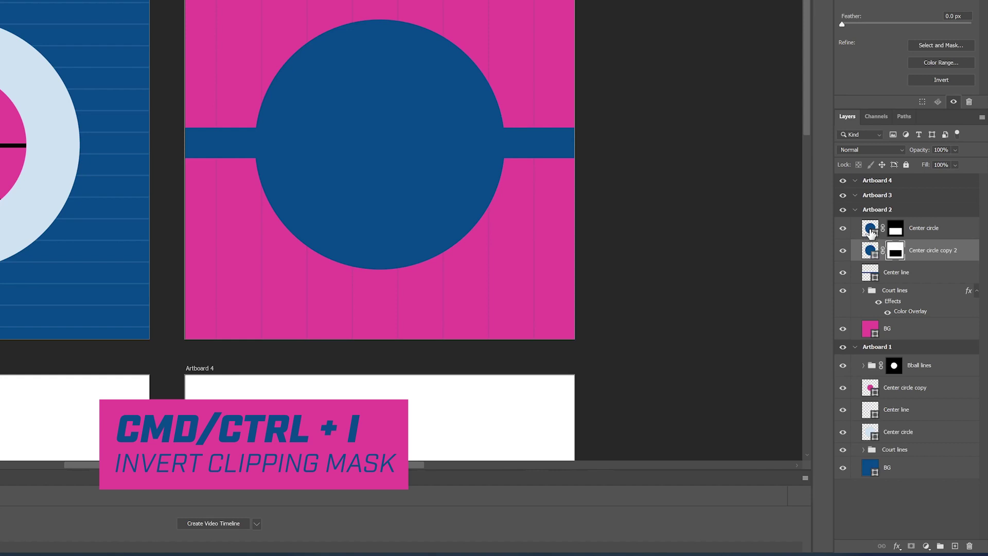
# Place the Center circle layer beneath its copy, and move the lower and upper half circles to Artboard 2's bottom and top edges
pyautogui.click(870, 230)
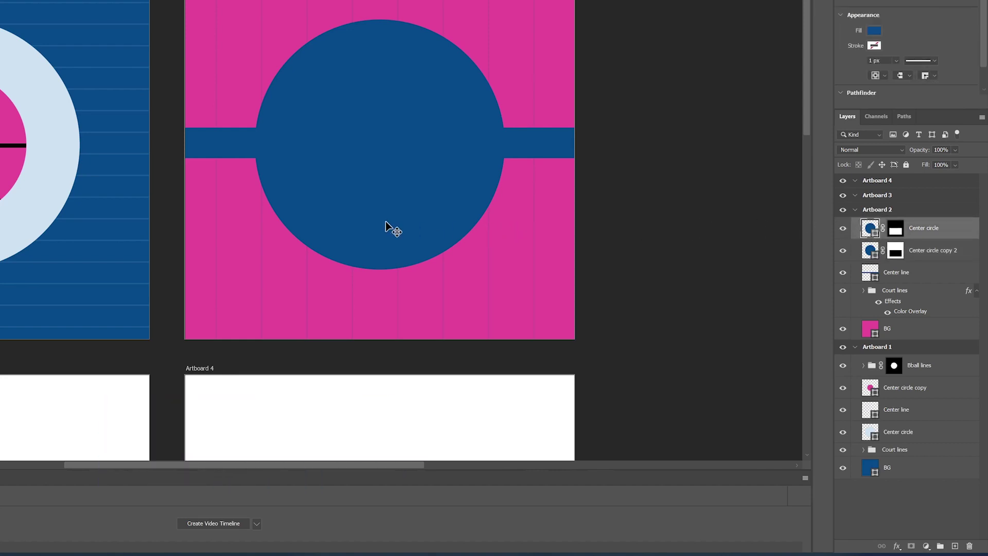
pyautogui.moveTo(914, 230); pyautogui.dragTo(915, 259)
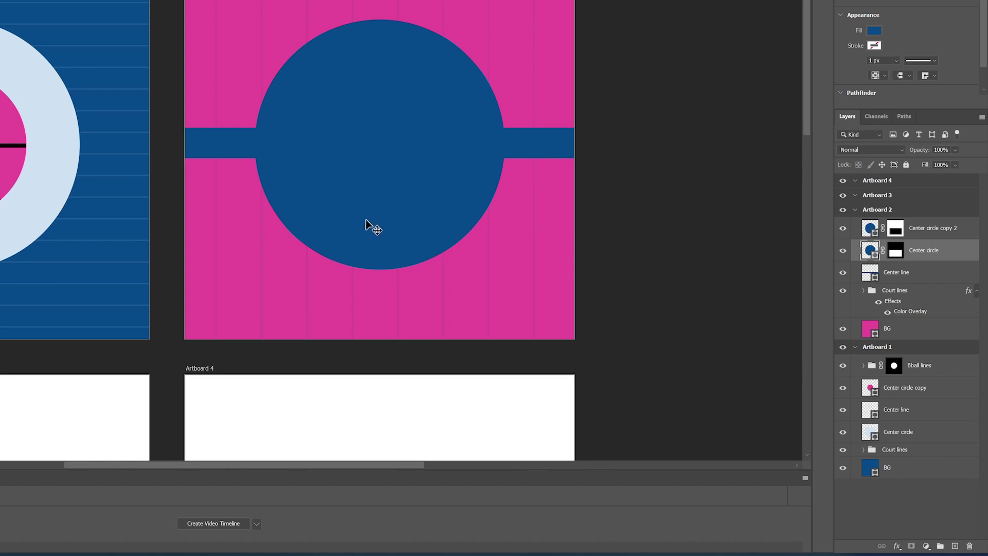
pyautogui.moveTo(366, 220); pyautogui.dragTo(414, 278)
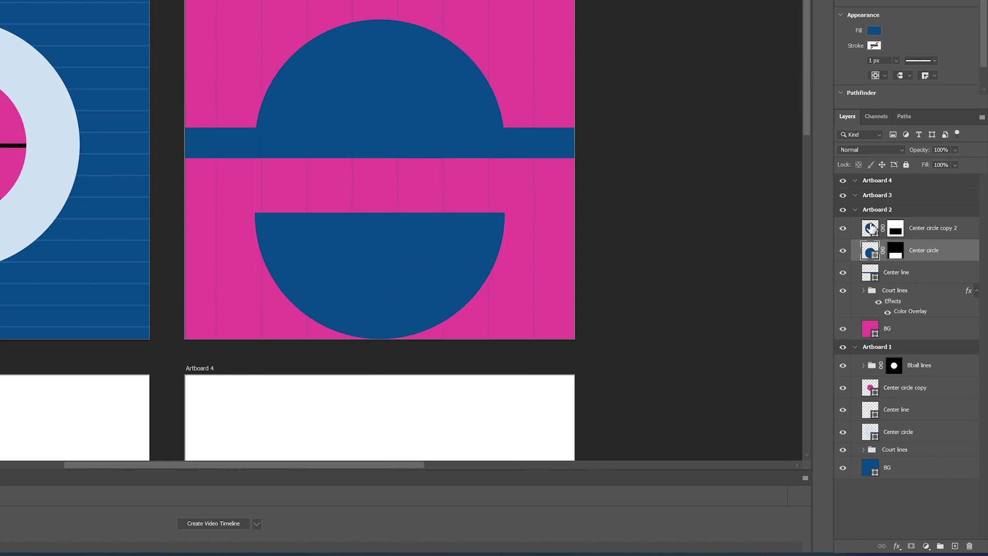
pyautogui.click(920, 229)
pyautogui.moveTo(348, 75); pyautogui.dragTo(349, 8)
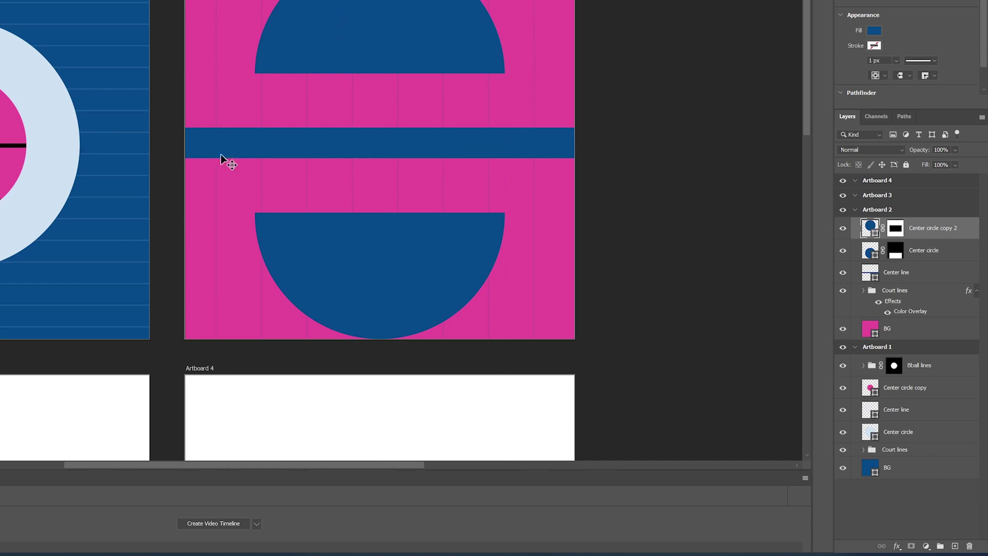
# Add a new layer in Artboard 2 and draw a rectangle about 694 × 390 px bridging the flat edges of the two half circles
pyautogui.press('a')
pyautogui.click(955, 546)
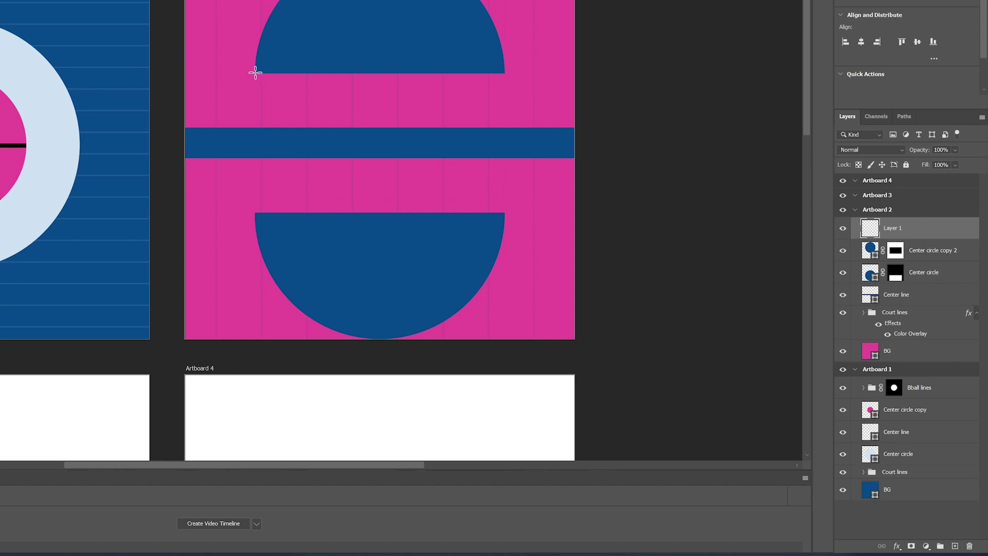
pyautogui.hotkey('ctrl', '+')
pyautogui.moveTo(439, 45); pyautogui.dragTo(196, 52)
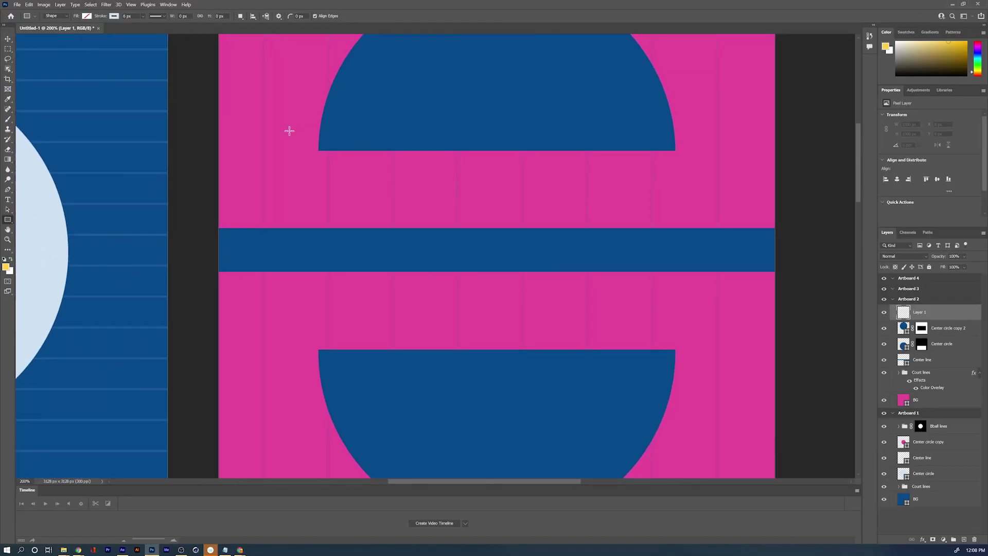
pyautogui.moveTo(319, 150)
pyautogui.mouseDown()
pyautogui.moveTo(558, 366)
pyautogui.moveTo(633, 360)
pyautogui.moveTo(657, 330)
pyautogui.moveTo(675, 349)
pyautogui.mouseUp()
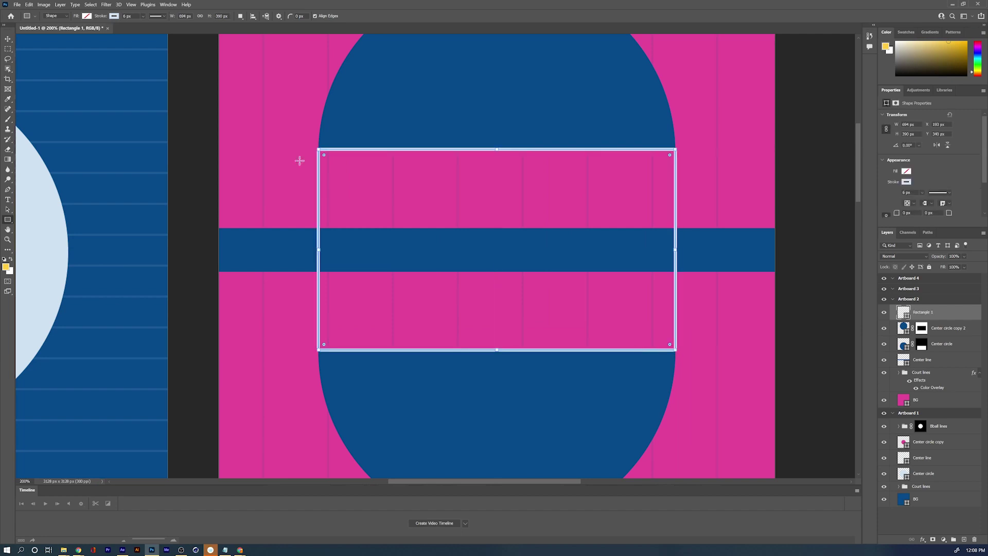
# Remove the bridging rectangle's stroke and fill it with the recently used dark blue
pyautogui.click(86, 16)
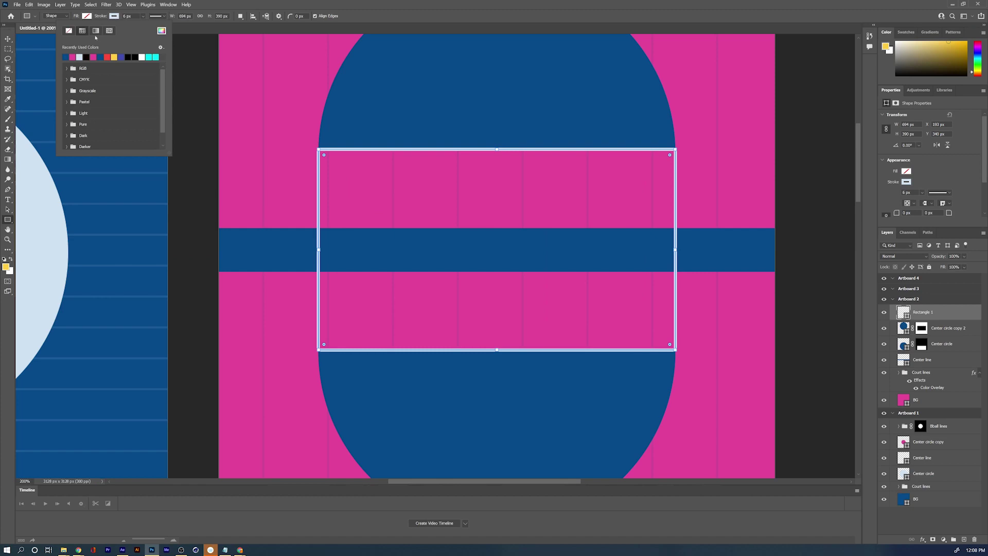
pyautogui.click(69, 31)
pyautogui.click(87, 16)
pyautogui.click(39, 57)
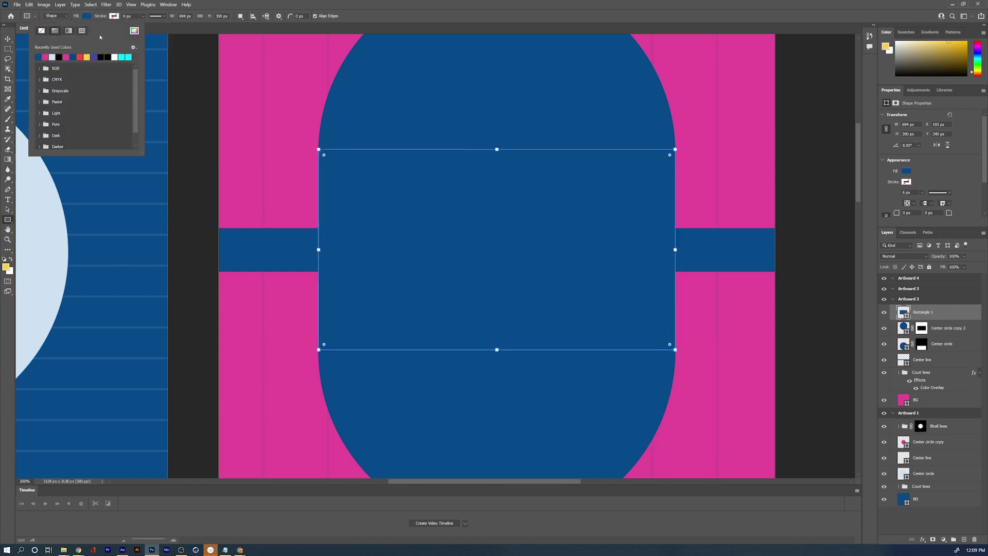
pyautogui.click(92, 17)
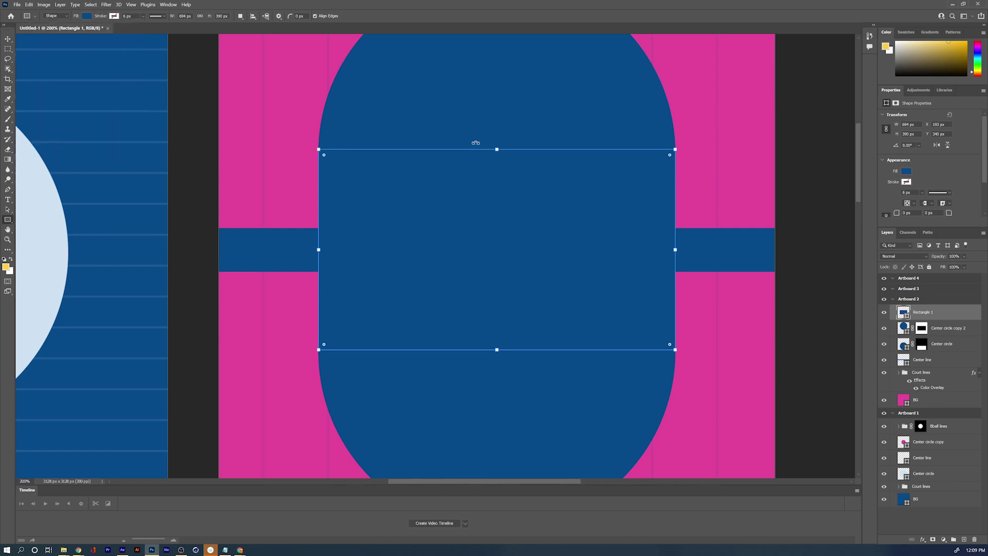
# Group Rectangle 1 and the two half-circle layers in Artboard 2, and name the group BG Center circle
pyautogui.click(928, 360)
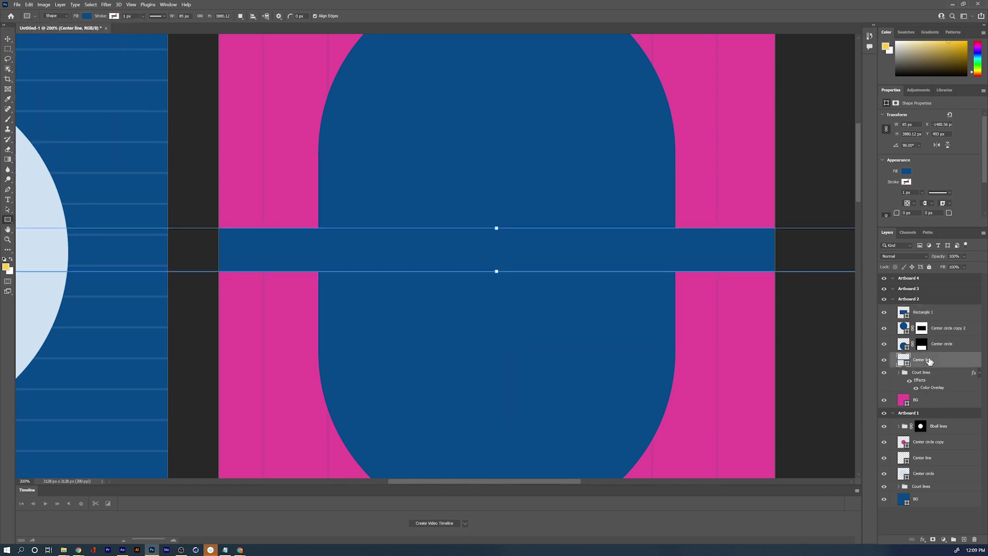
pyautogui.press('v')
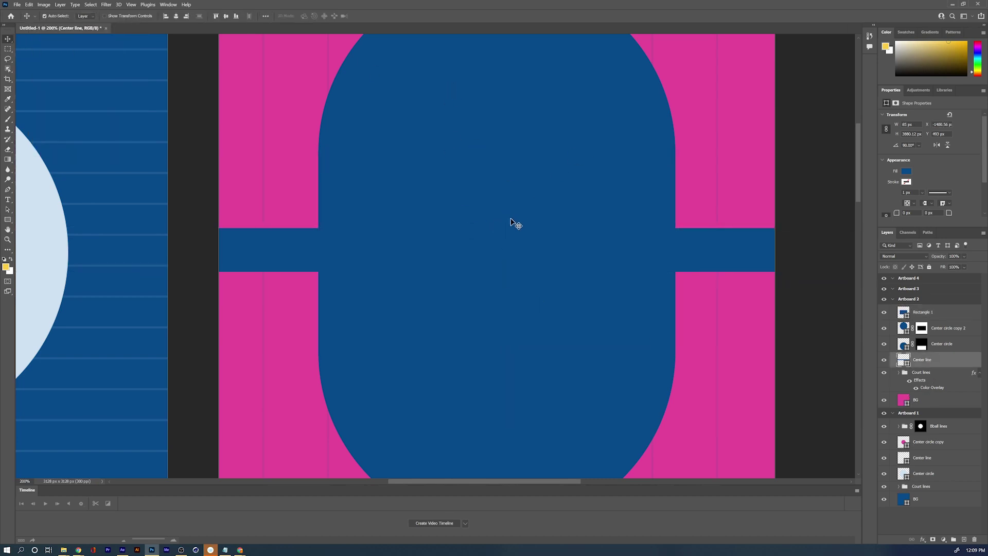
pyautogui.scroll(-1, 483, 247)
pyautogui.scroll(-2, 469, 246)
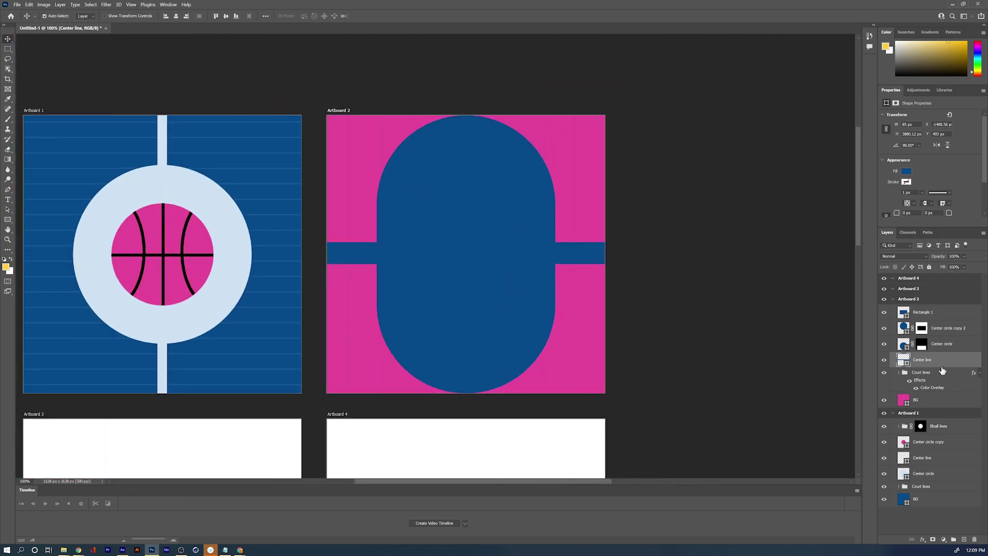
pyautogui.click(926, 314)
pyautogui.keyDown('shift'); pyautogui.click(943, 349); pyautogui.keyUp('shift')
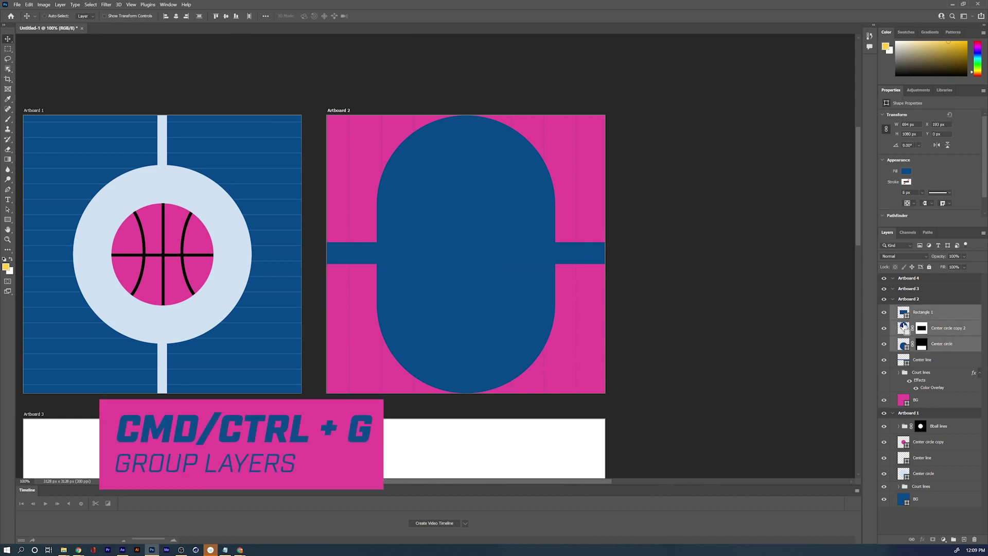
pyautogui.hotkey('ctrl', 'g')
pyautogui.doubleClick(919, 310)
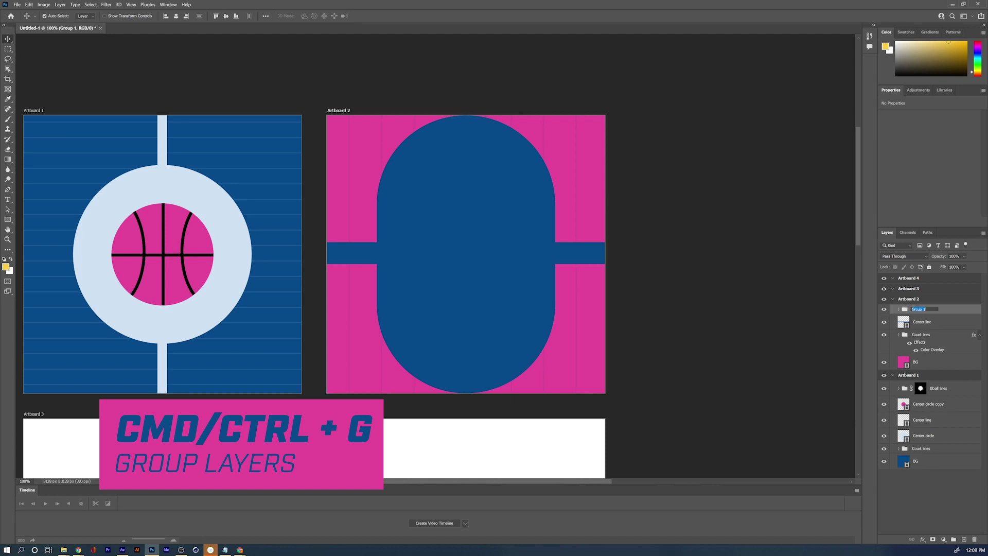
pyautogui.write('BG Cent')
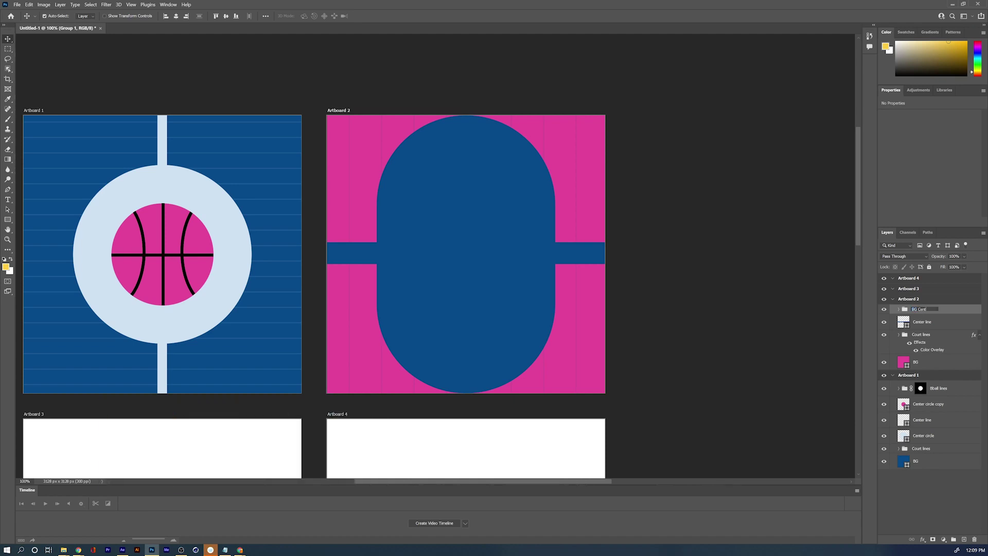
pyautogui.write('er circle')
pyautogui.press('Return')
# Draw a light blue rectangle without stroke, about 603 × 645 px, centred inside Artboard 2's dark blue rounded shape
pyautogui.click(8, 219)
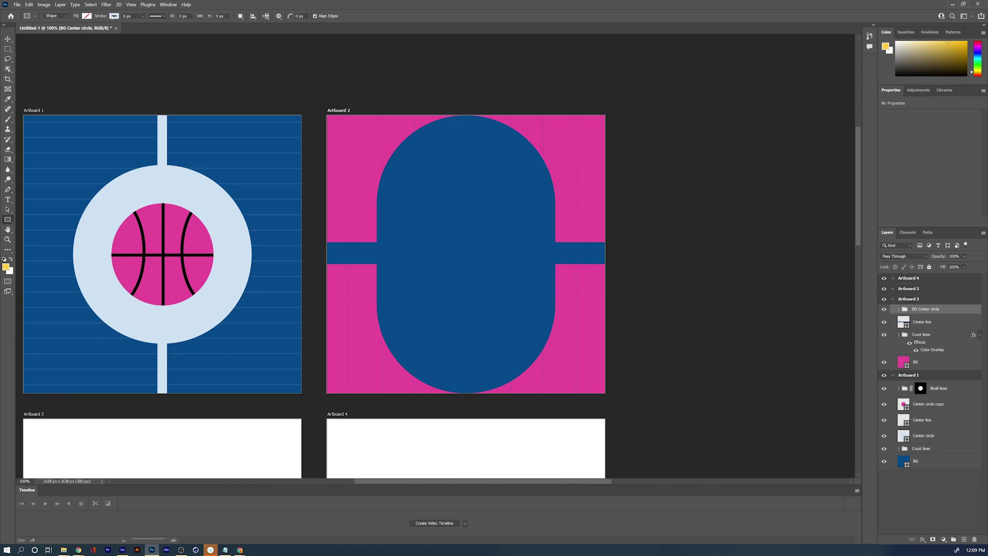
pyautogui.click(114, 16)
pyautogui.click(69, 32)
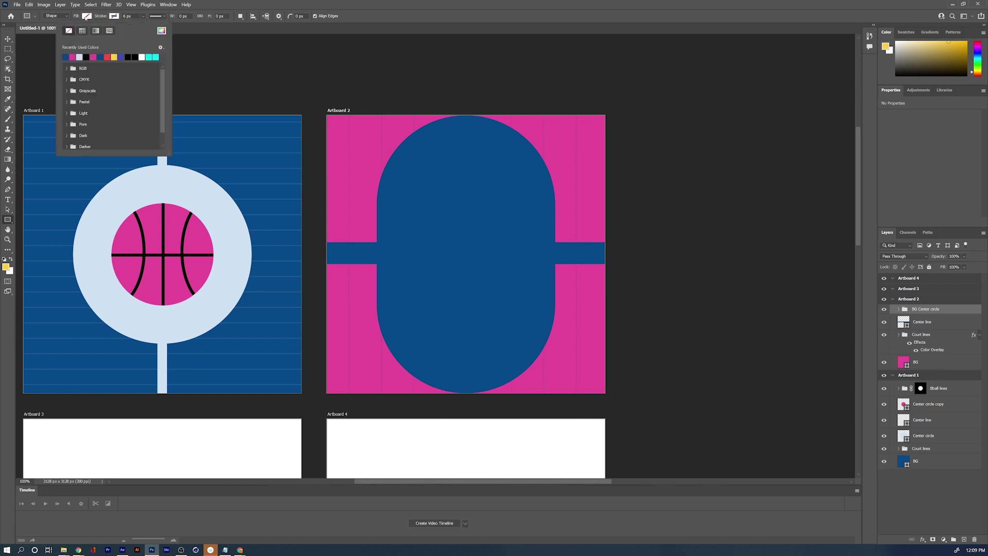
pyautogui.click(87, 16)
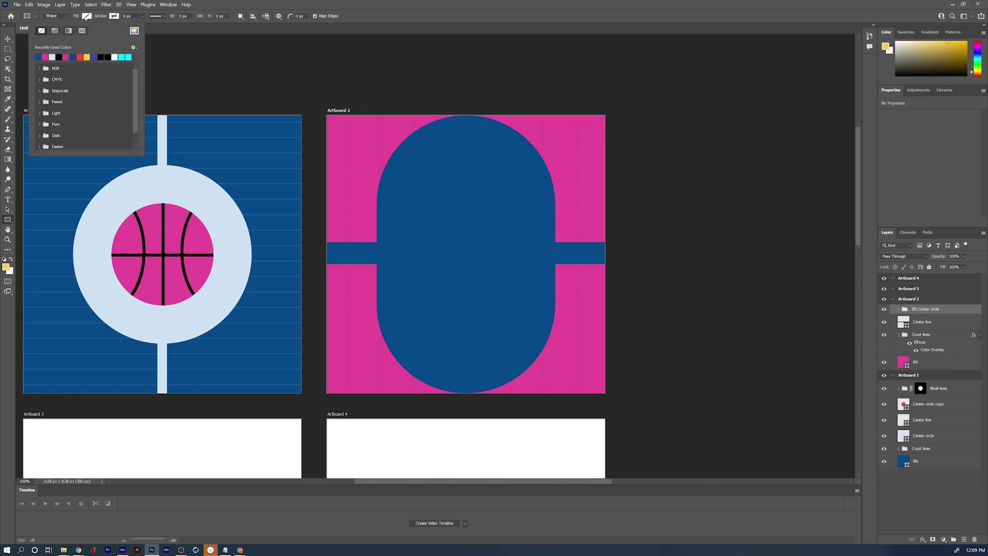
pyautogui.click(52, 55)
pyautogui.click(75, 14)
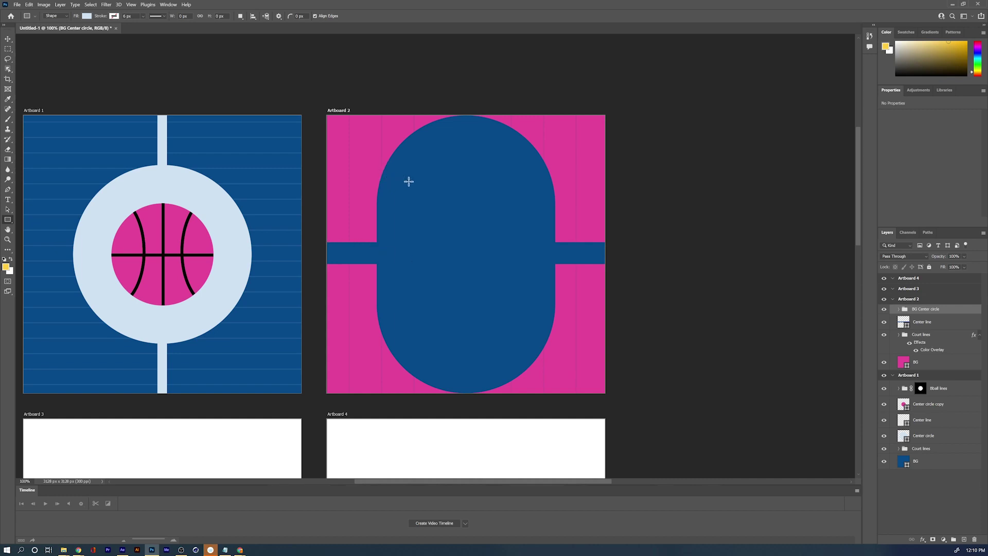
pyautogui.moveTo(389, 173); pyautogui.dragTo(544, 339)
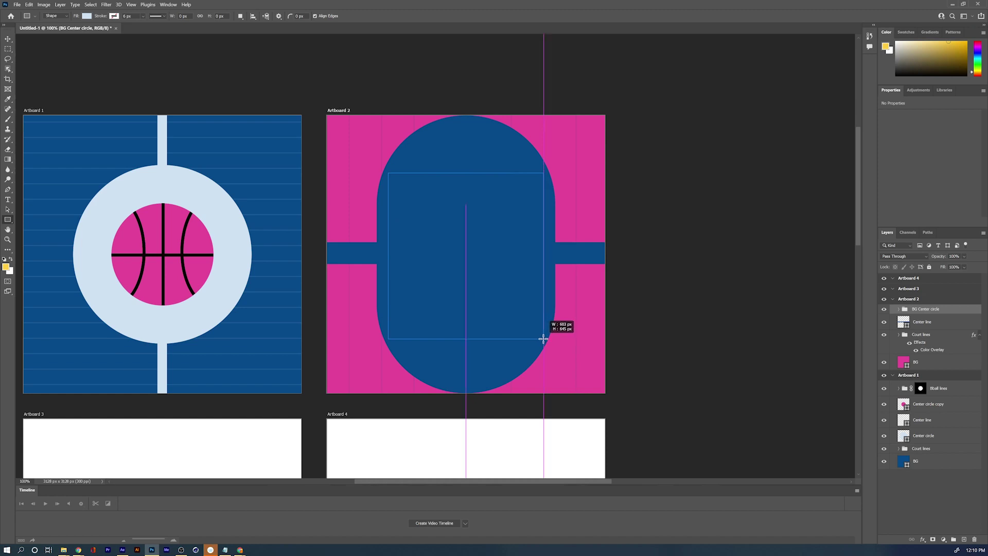
pyautogui.moveTo(543, 339); pyautogui.dragTo(543, 339)
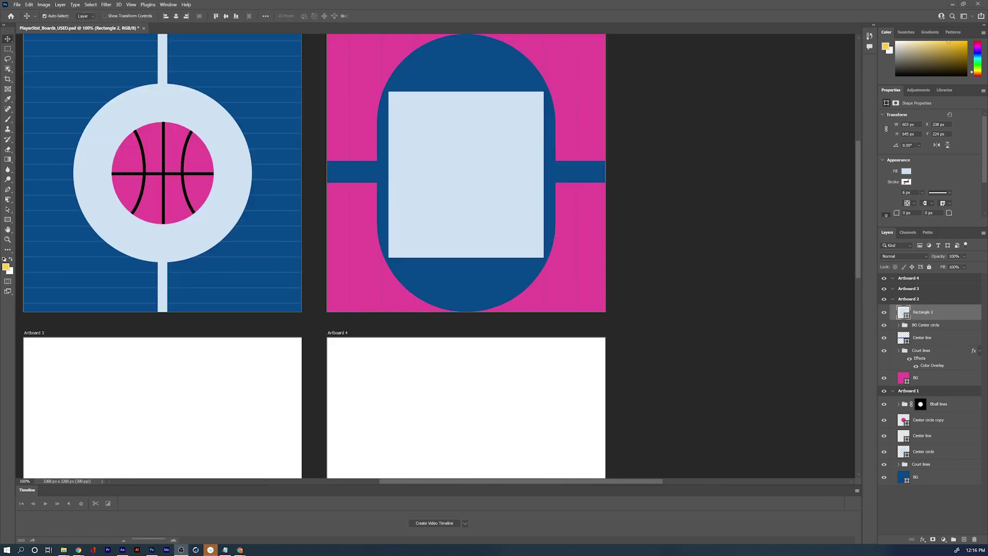
pyautogui.click(7, 200)
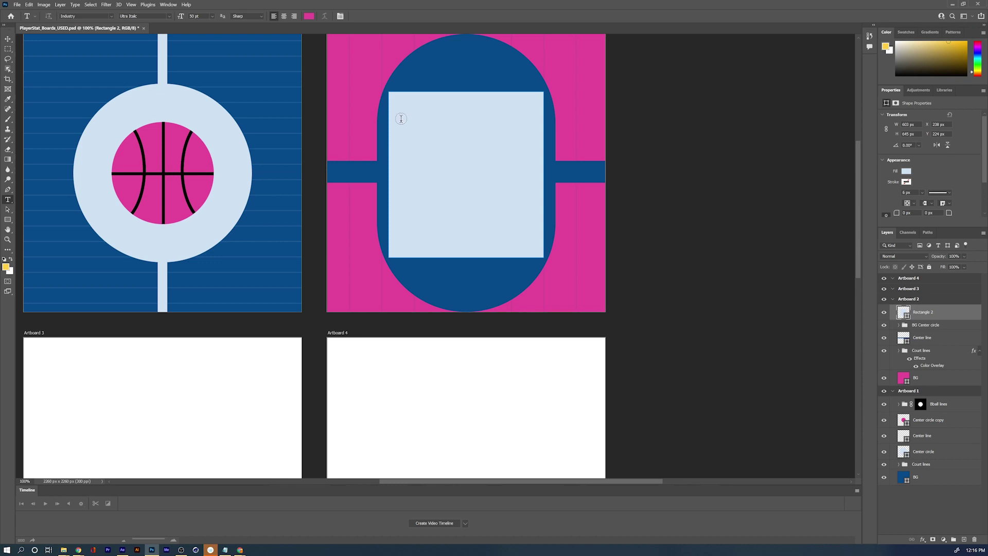
pyautogui.click(402, 118)
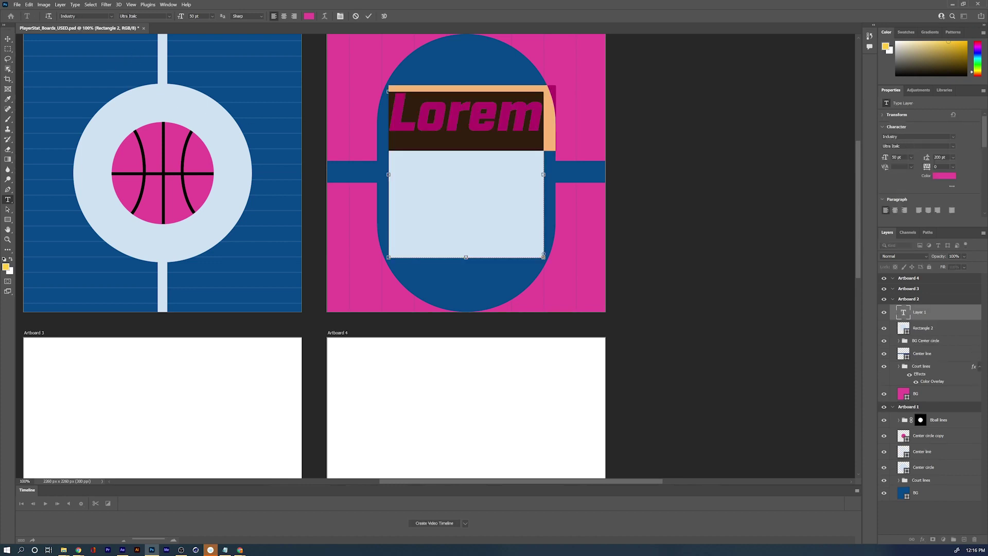
pyautogui.click(112, 17)
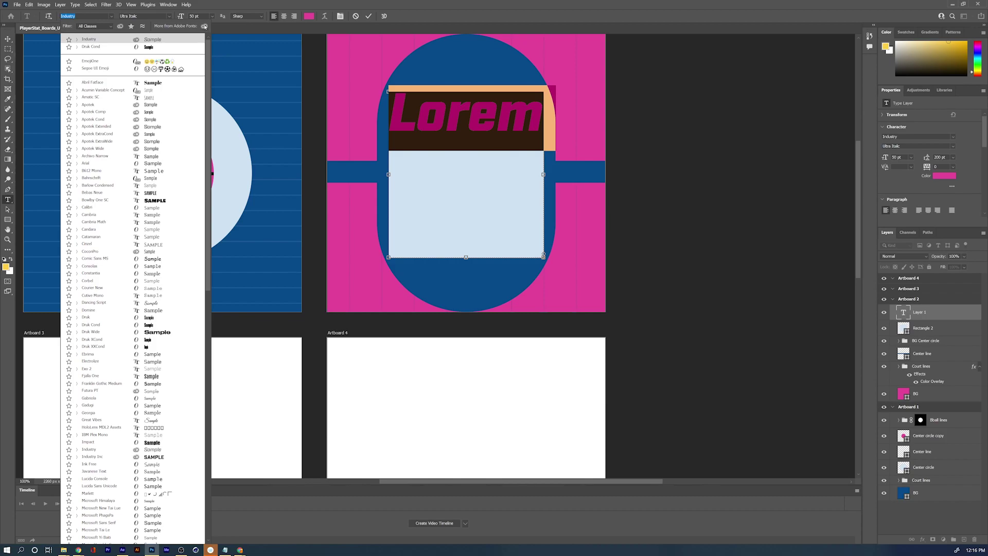
pyautogui.click(204, 27)
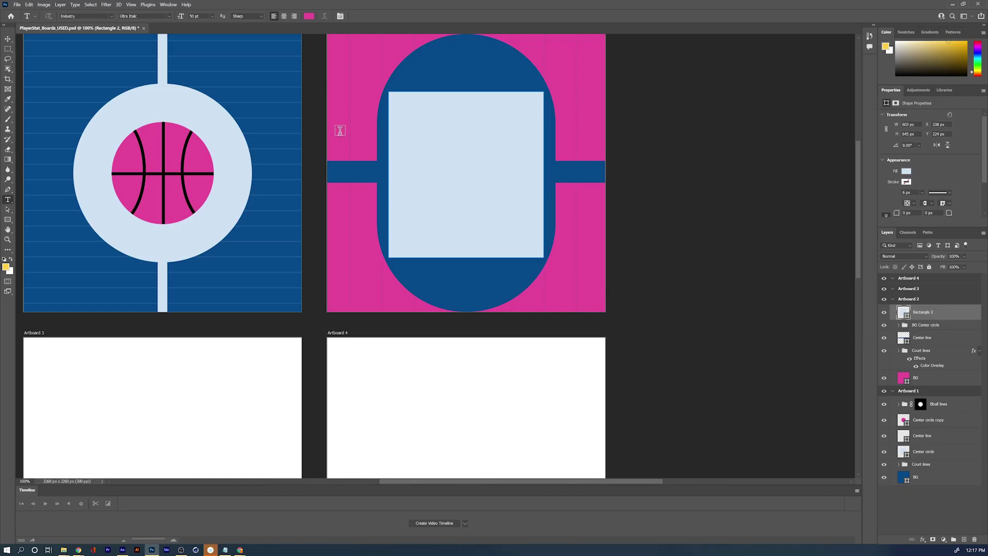
# Add dark blue text in Artboard 2 reading CANDACE CANDACE and PARKER PARKER on two lines, in Industry Ultra Italic at 50 pt
pyautogui.click(339, 129)
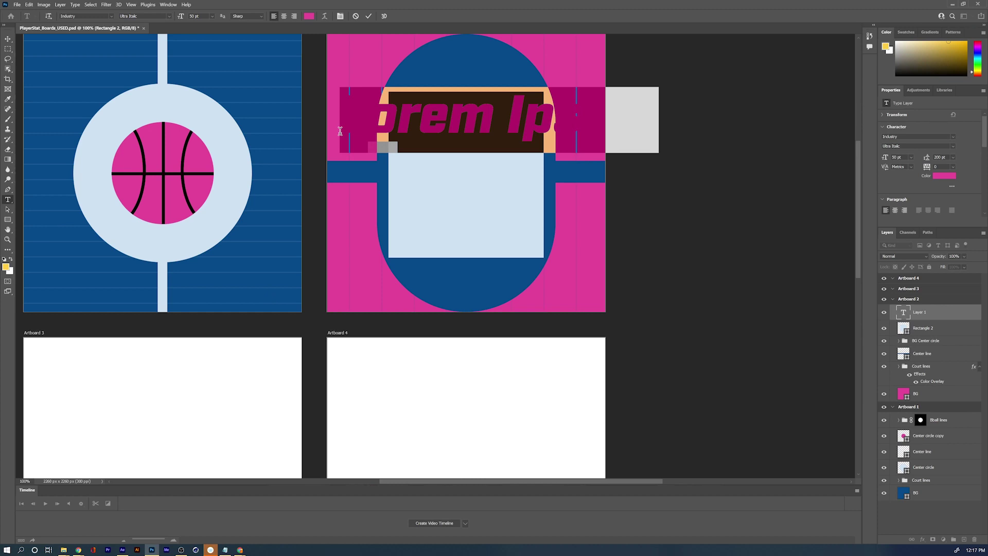
pyautogui.press('BackSpace')
pyautogui.hotkey('ctrl', 'z')
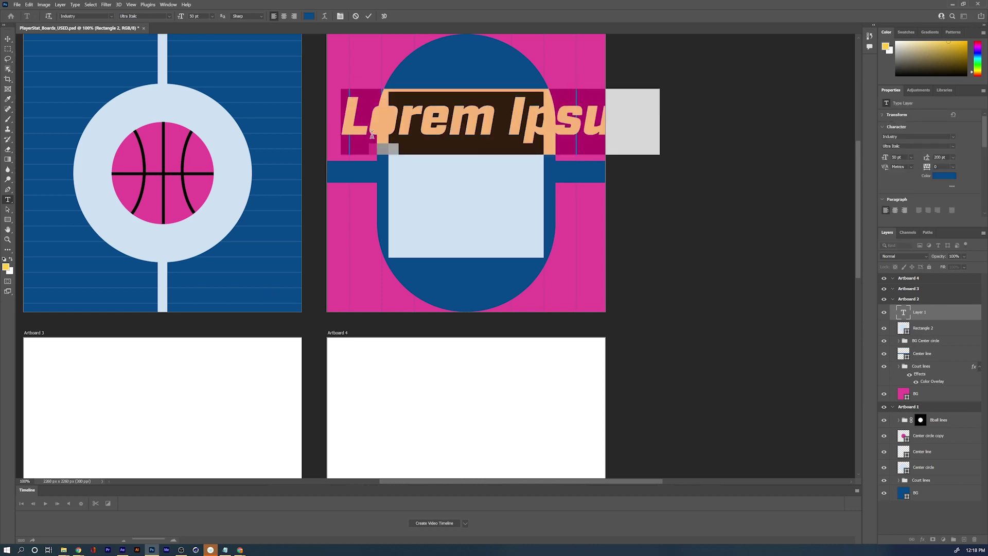
pyautogui.write('CANDA')
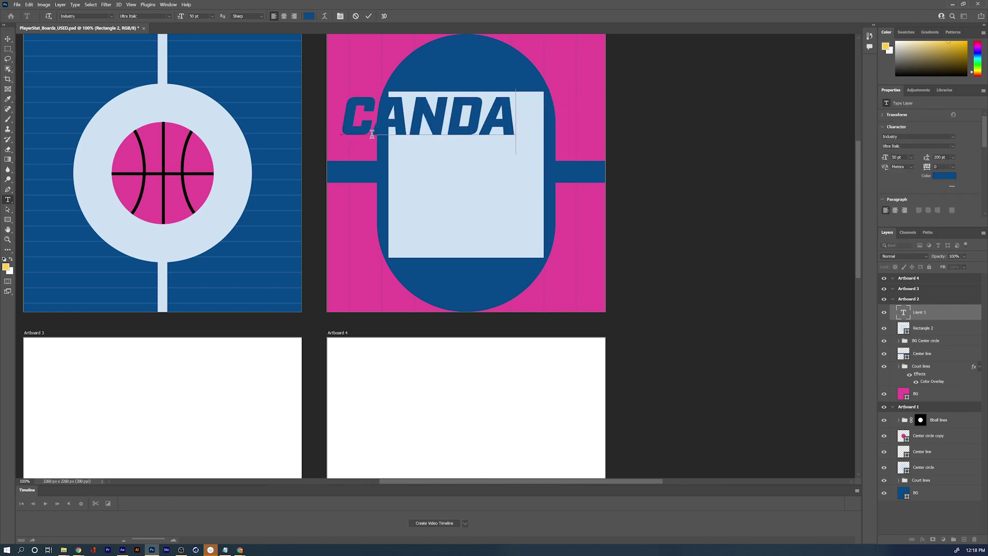
pyautogui.write('CE COLLINS')
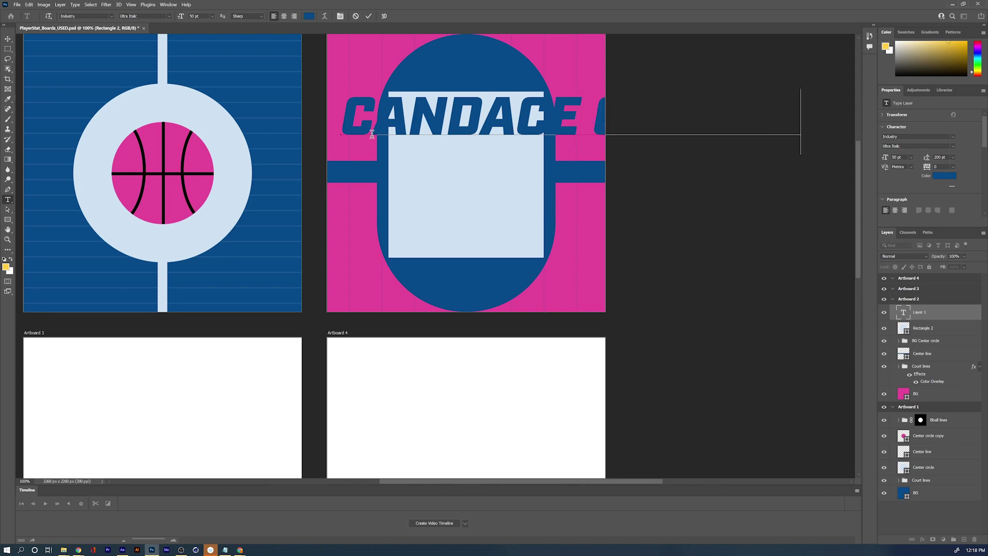
pyautogui.press('Return')
pyautogui.press('Return')
pyautogui.write('PARKER')
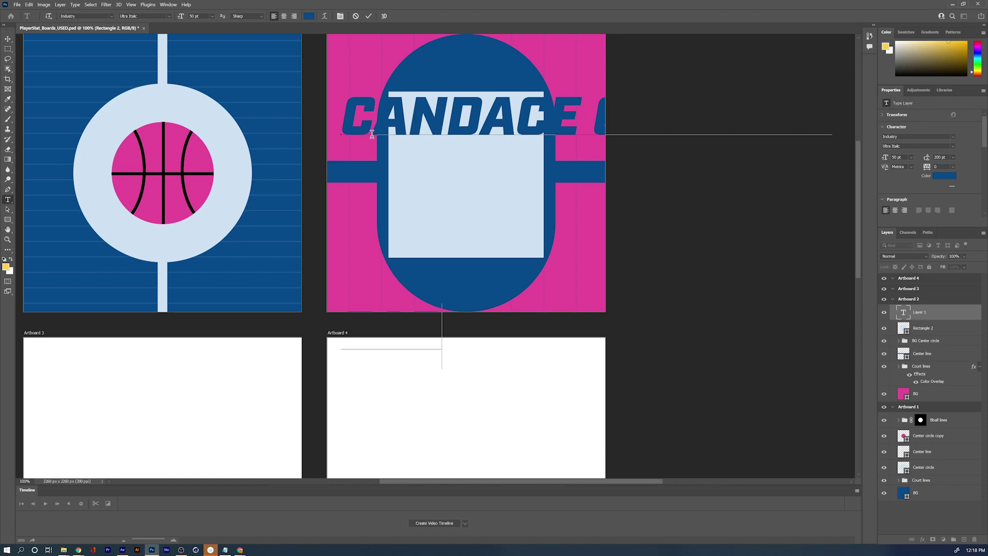
pyautogui.write(' PARKER')
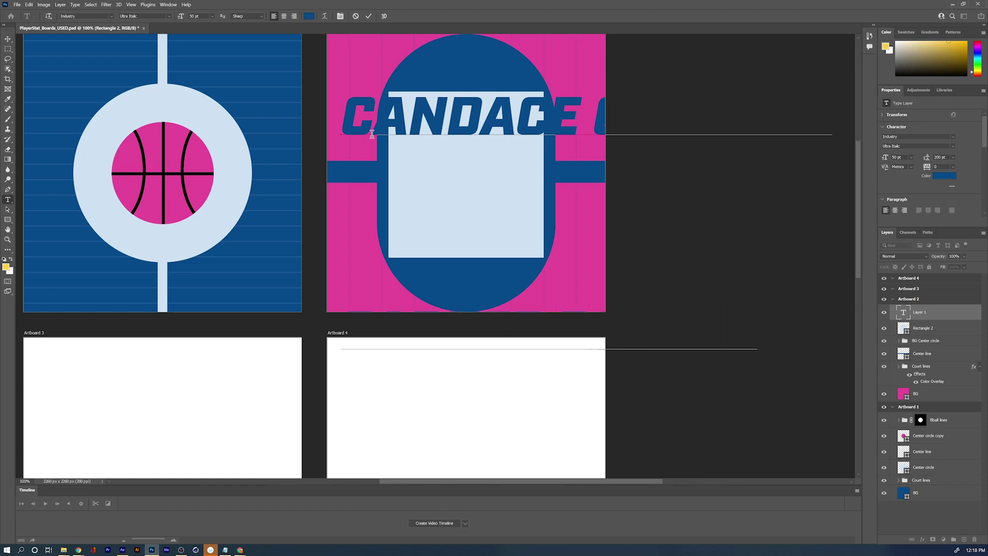
# Copy the whole two-line name text and set its leading to 40 pt
pyautogui.click(904, 315)
pyautogui.doubleClick(904, 314)
pyautogui.hotkey('ctrl', 'c')
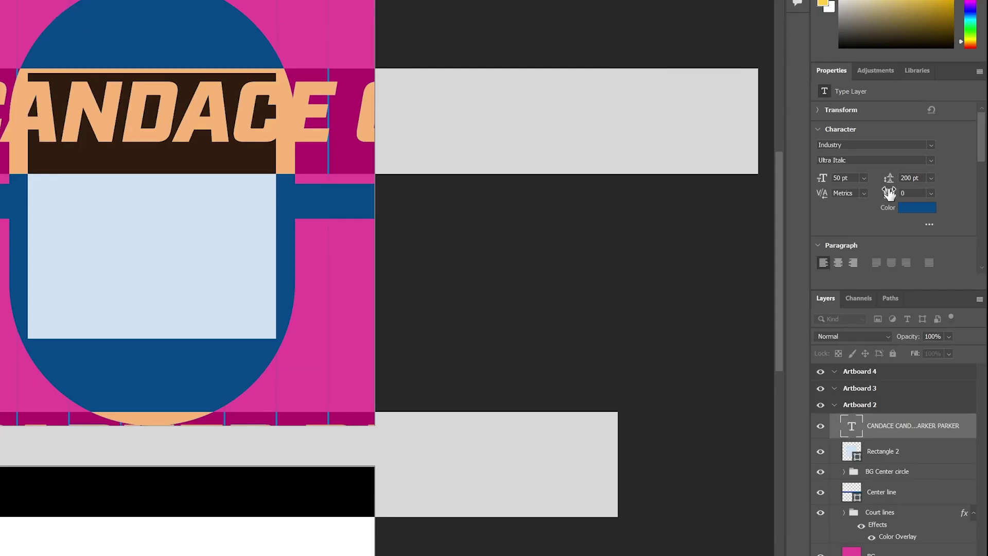
pyautogui.moveTo(811, 117); pyautogui.dragTo(680, 118)
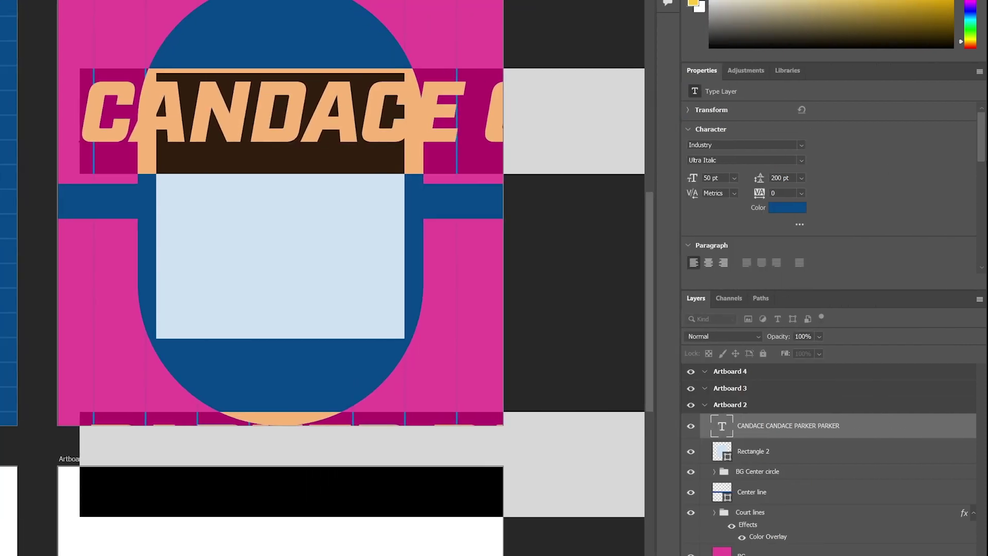
pyautogui.scroll(-1, 982, 156)
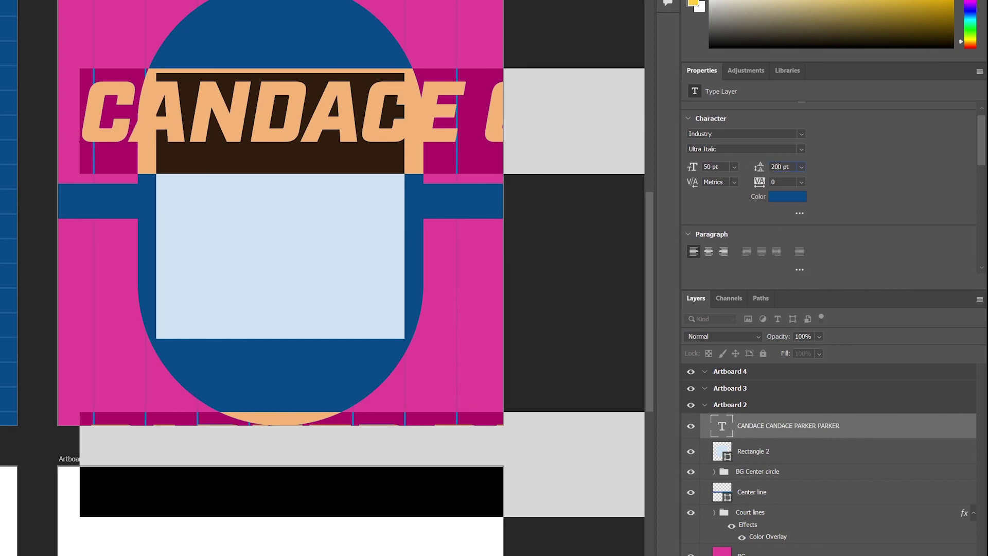
pyautogui.click(761, 168)
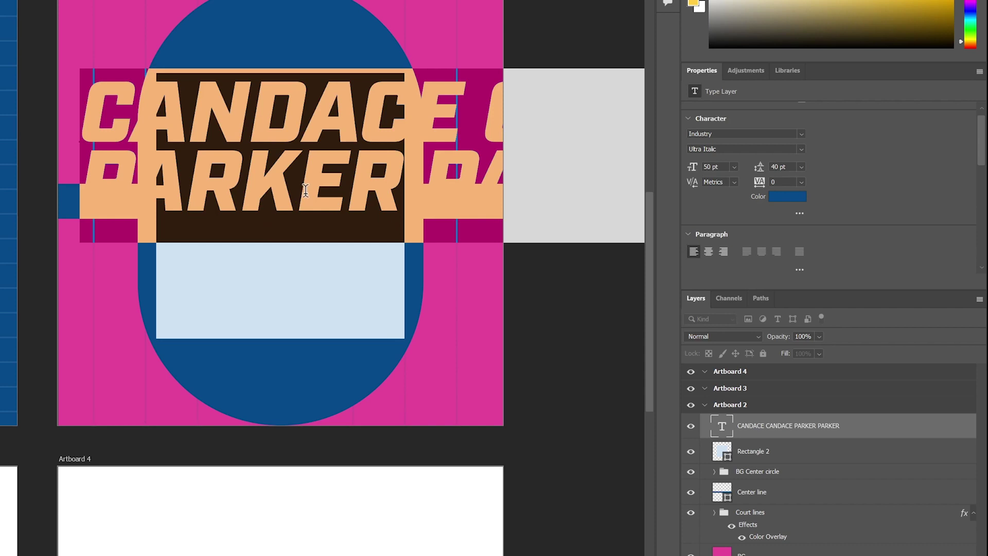
# Repeat the two name lines twice more below the originals, and move the text block up and left to cover Artboard 2
pyautogui.click(425, 177)
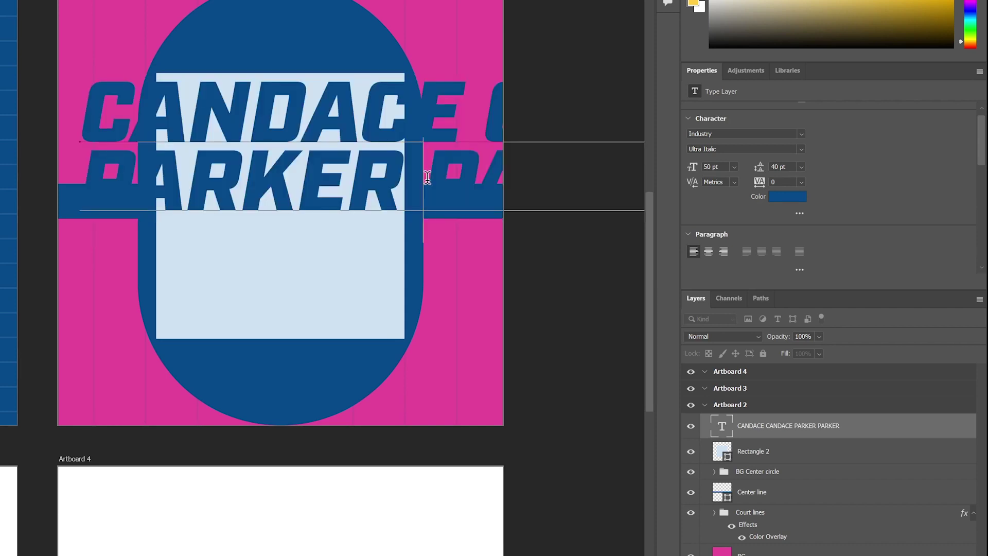
pyautogui.hotkey('ctrl', '-')
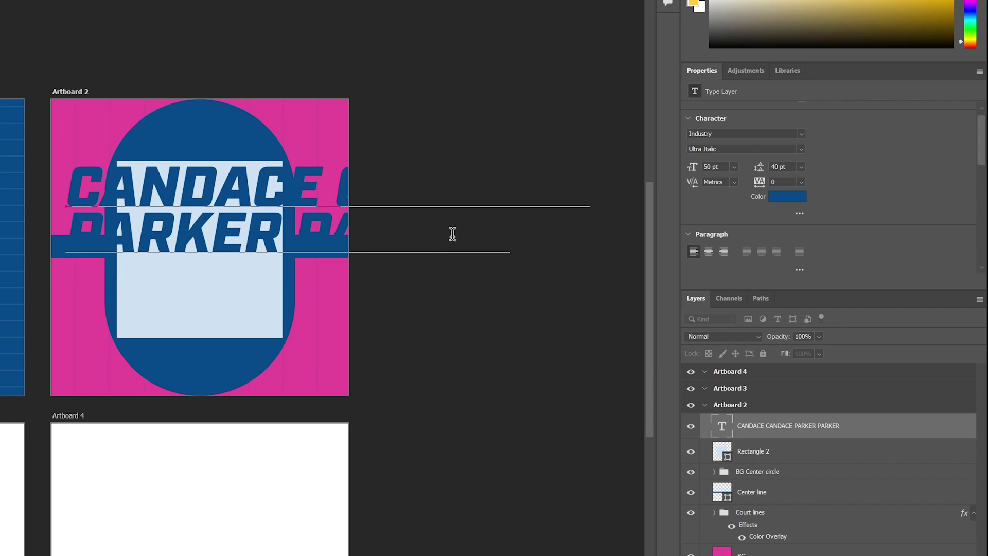
pyautogui.press('Return')
pyautogui.hotkey('ctrl', 'v')
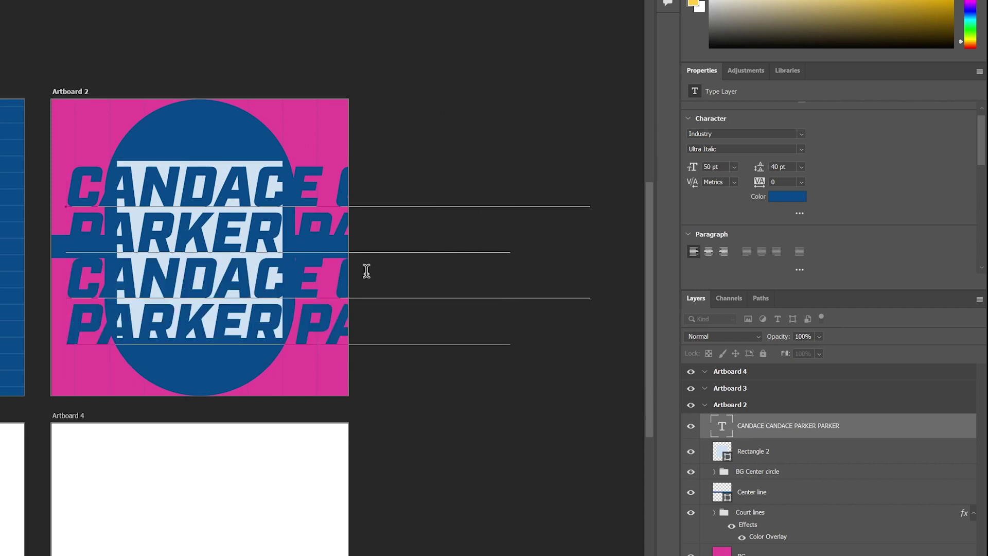
pyautogui.press('Return')
pyautogui.write('CANDACE CANDACE PARKER PARKER')
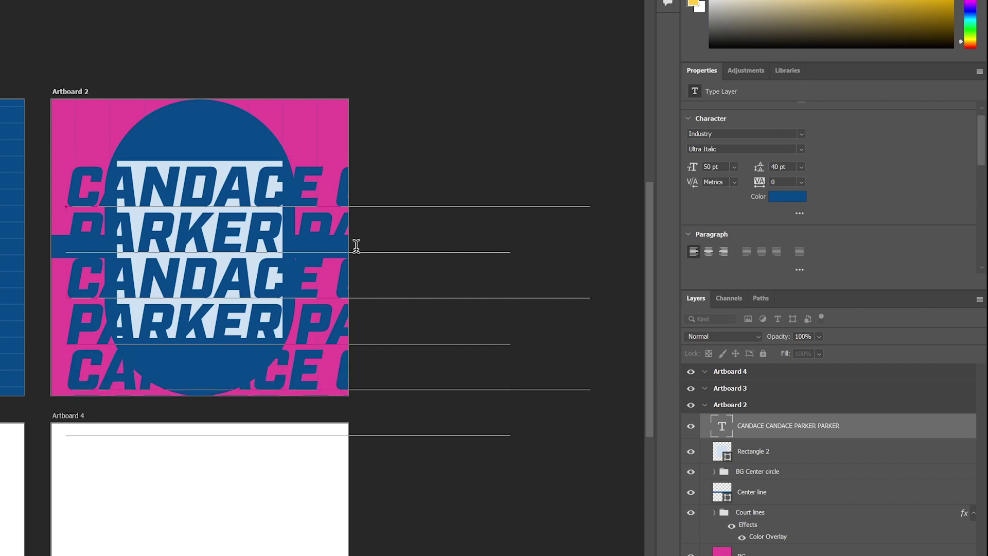
pyautogui.hotkey('ctrl', 'Return')
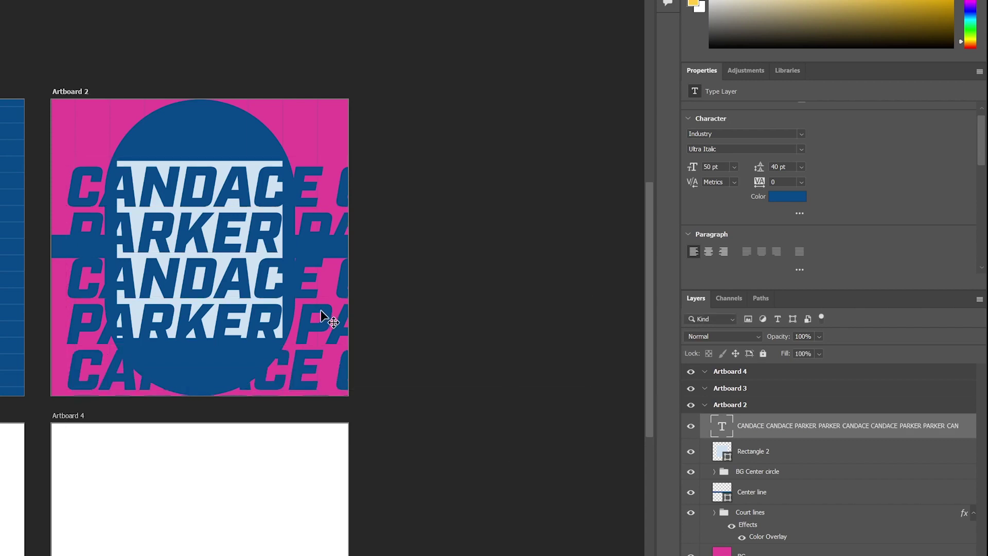
pyautogui.moveTo(196, 226); pyautogui.dragTo(158, 191)
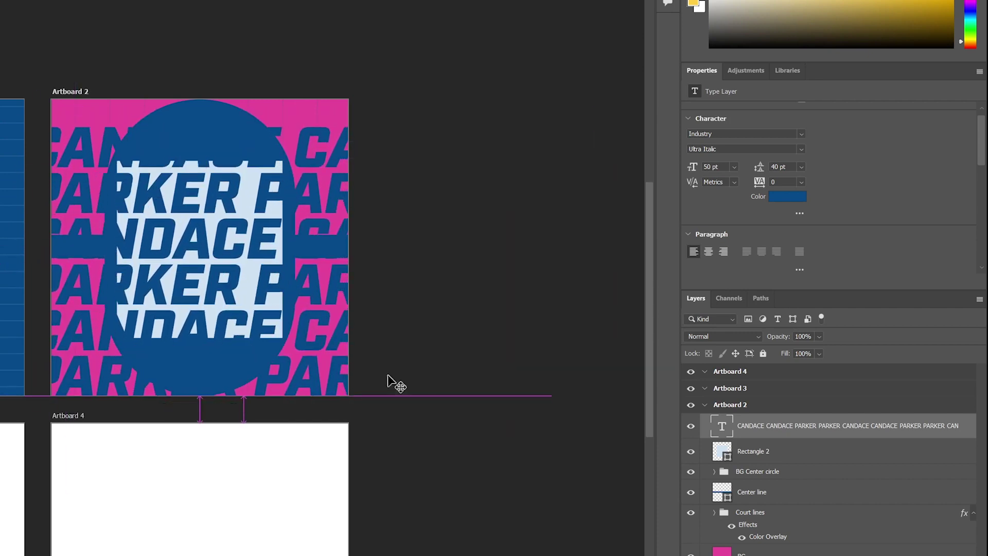
# Warp the repeated name text with the horizontal Flag style at a 10% bend
pyautogui.doubleClick(722, 425)
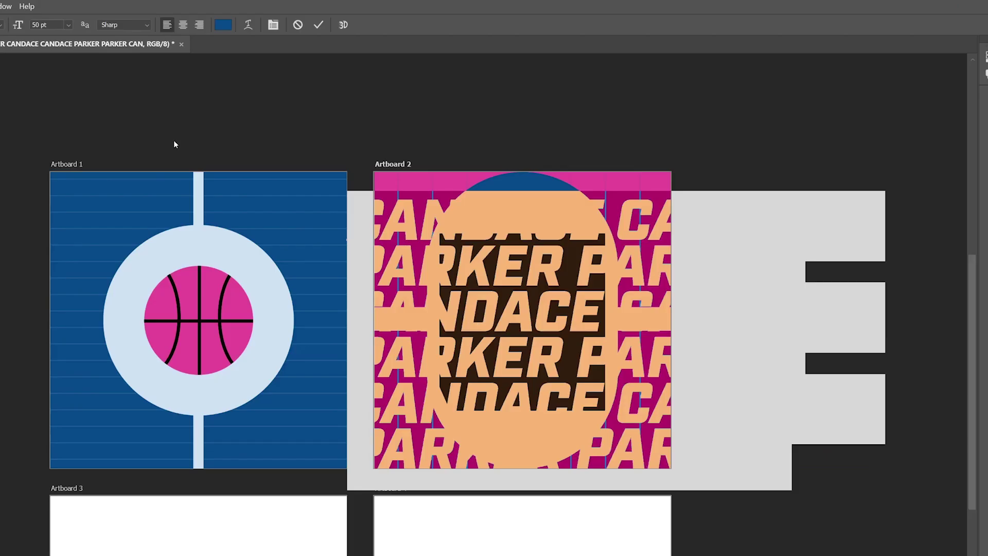
pyautogui.click(247, 25)
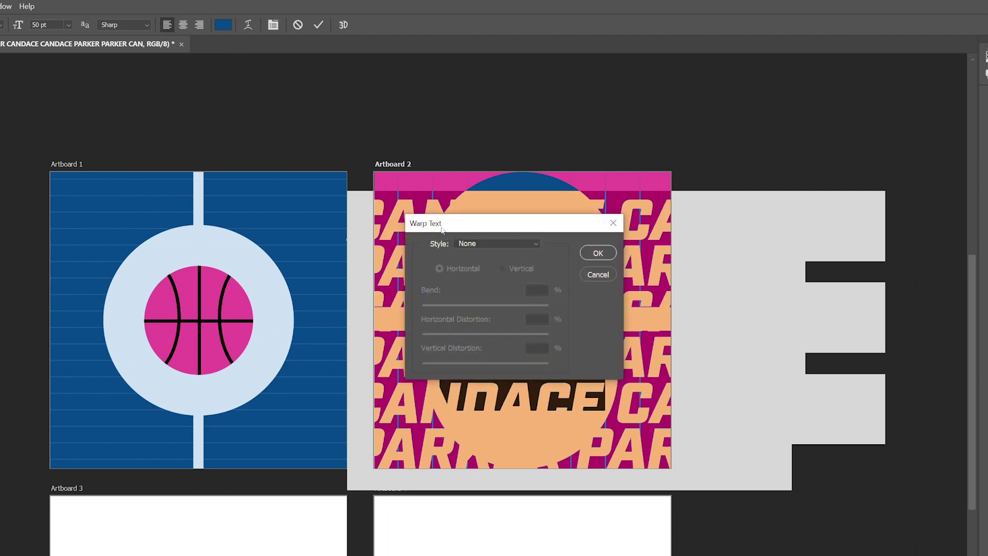
pyautogui.click(492, 243)
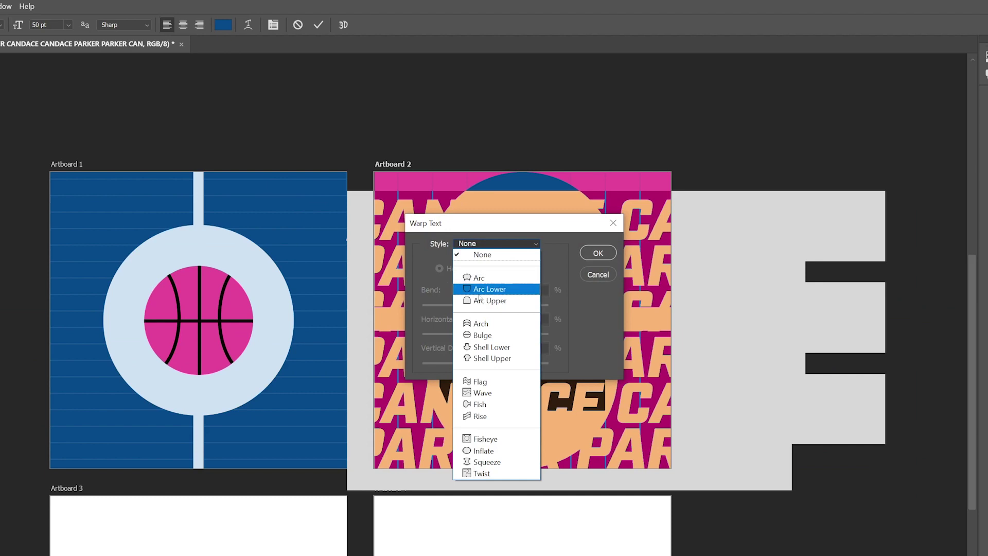
pyautogui.click(480, 382)
pyautogui.doubleClick(535, 290)
pyautogui.write('10')
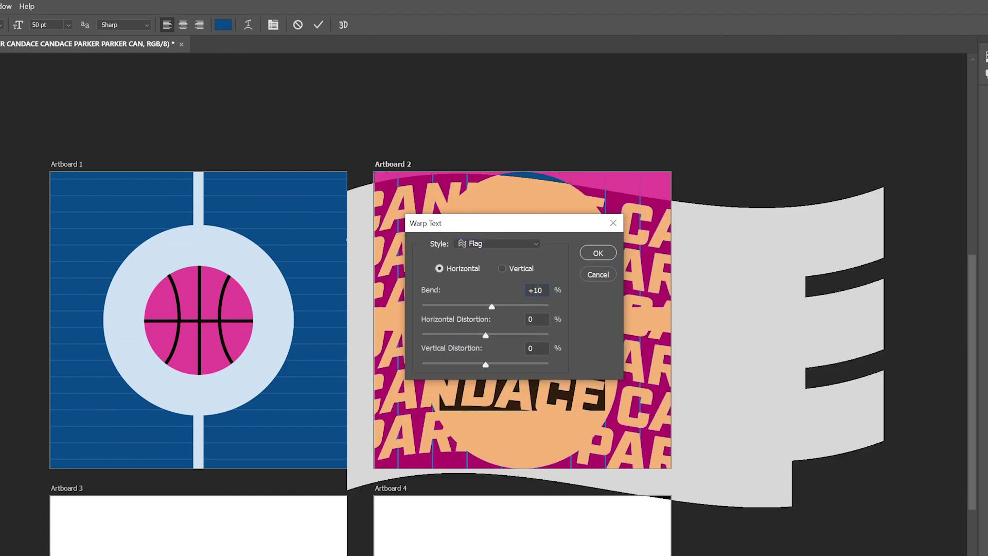
pyautogui.press('Return')
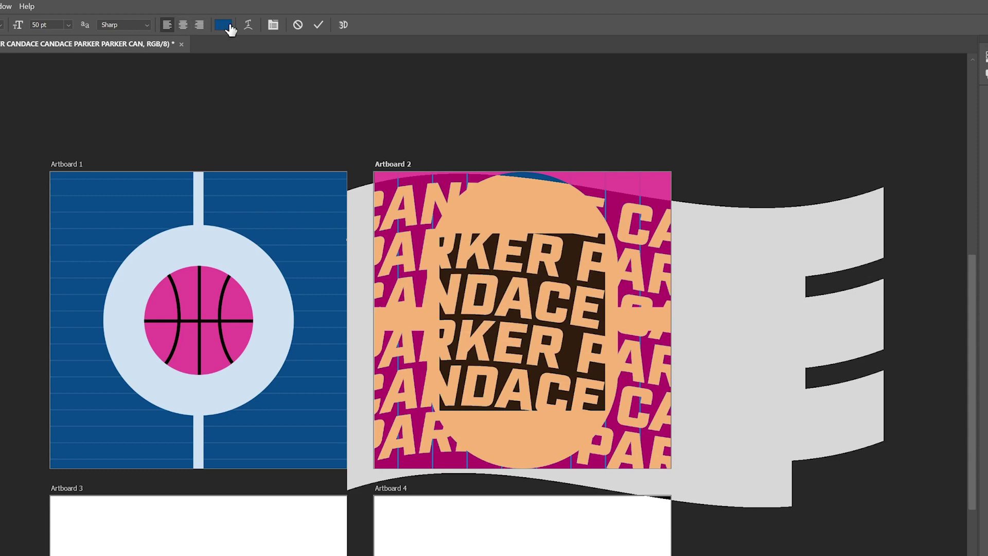
# Try the Wave and Arc warp styles on the name text
pyautogui.click(248, 25)
pyautogui.click(520, 244)
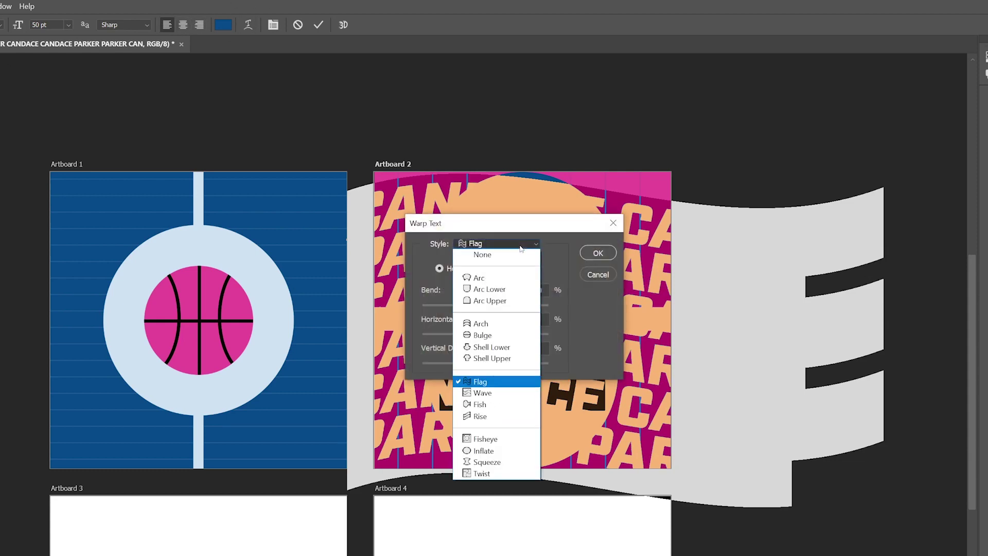
pyautogui.click(486, 393)
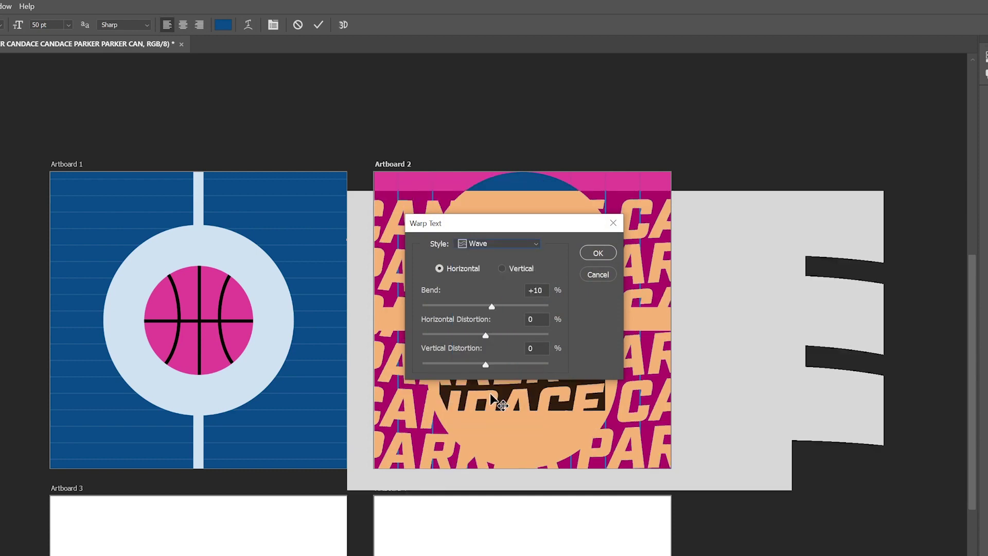
pyautogui.click(503, 241)
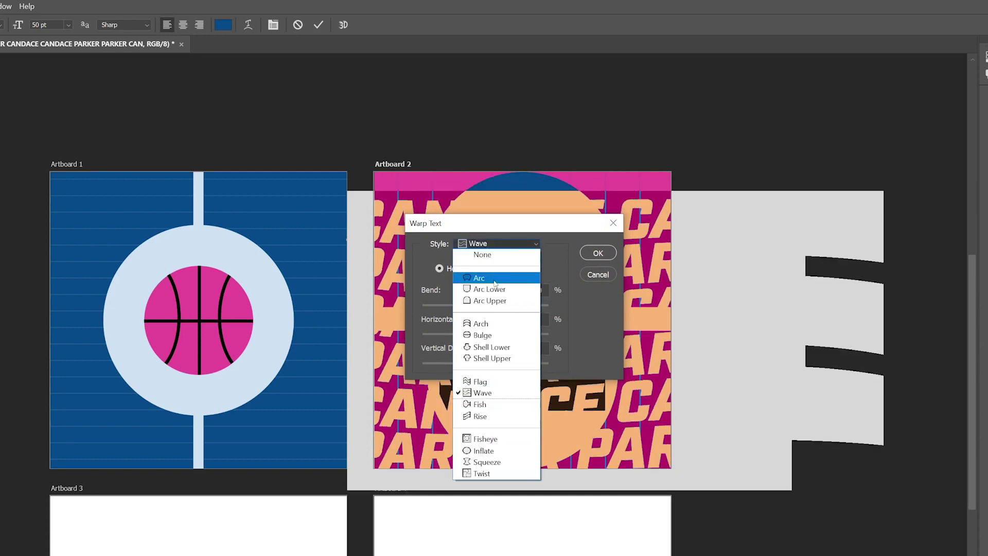
pyautogui.click(493, 279)
pyautogui.click(496, 243)
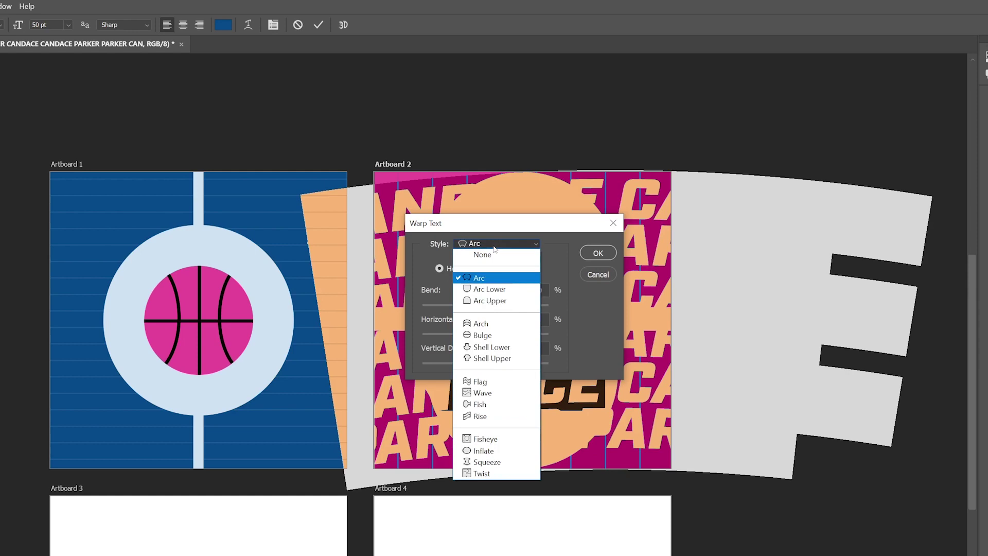
# Warp the name text with the Flag style at a 12% bend, and nudge the text block slightly left
pyautogui.click(480, 381)
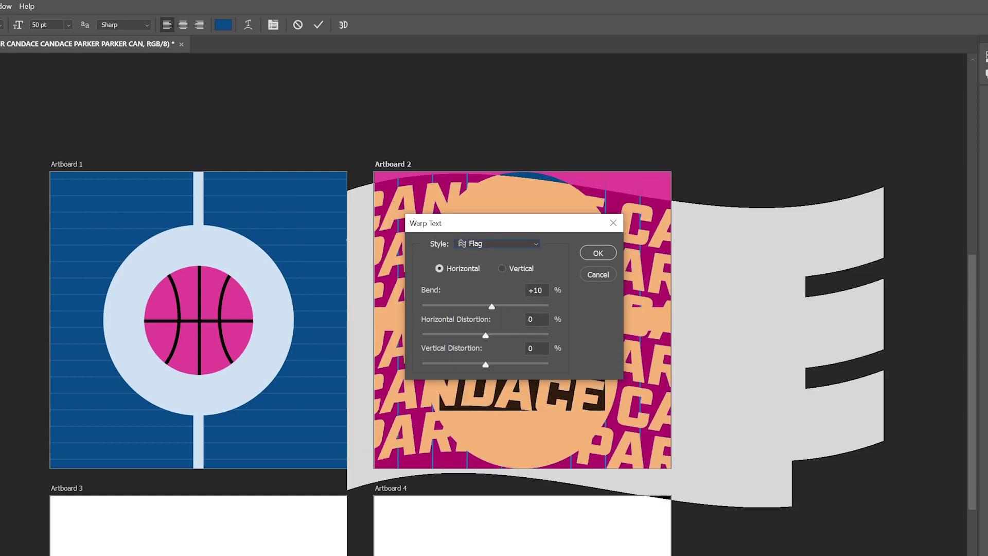
pyautogui.write('12')
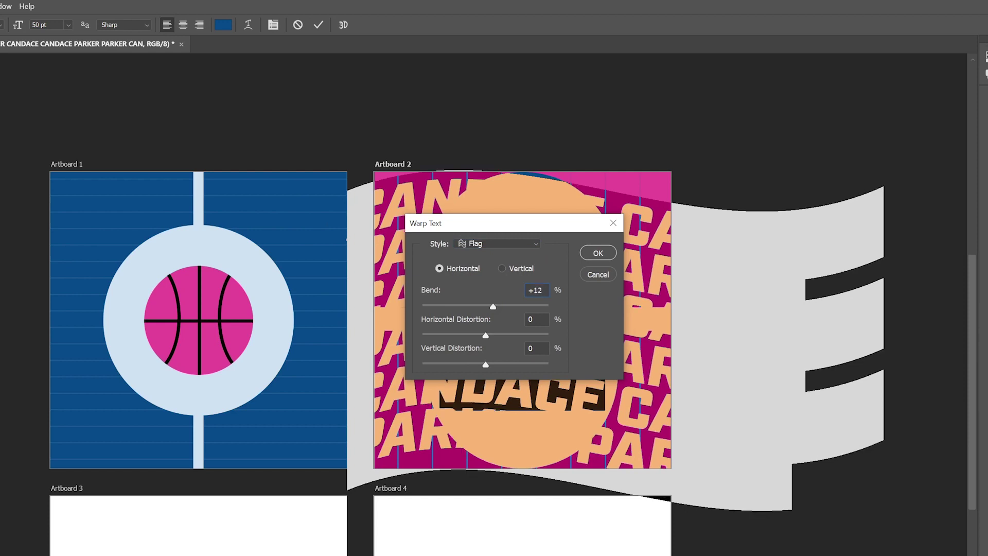
pyautogui.click(598, 252)
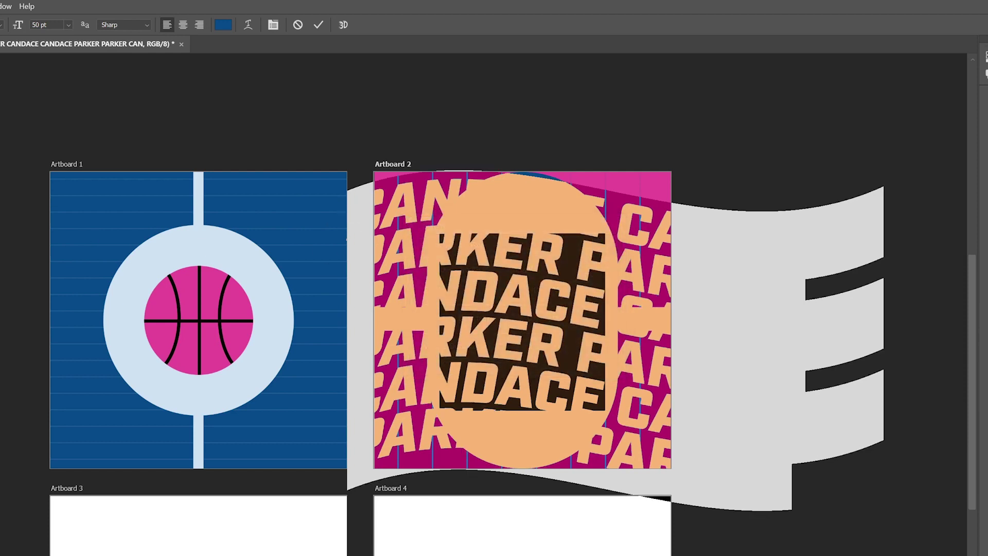
pyautogui.click(7, 39)
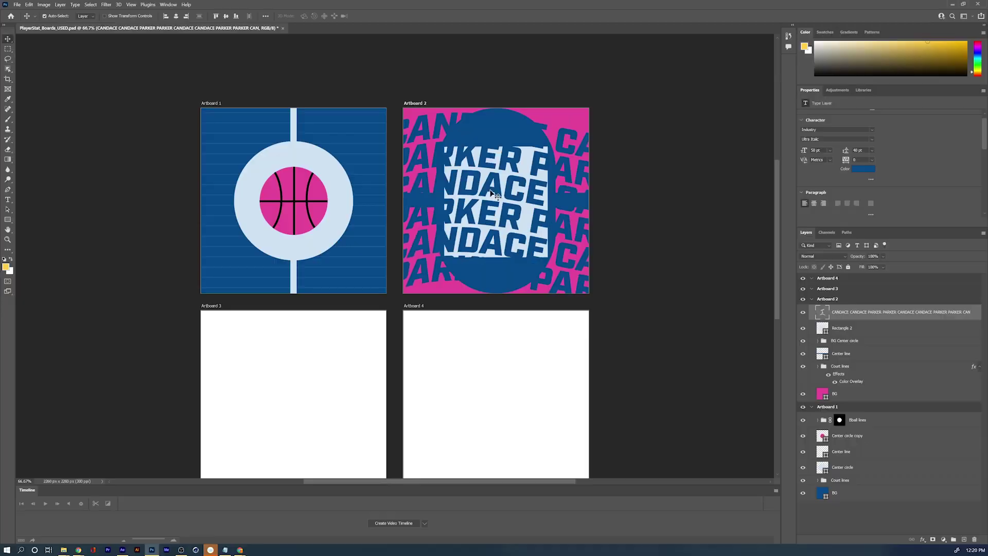
pyautogui.moveTo(491, 191); pyautogui.dragTo(487, 191)
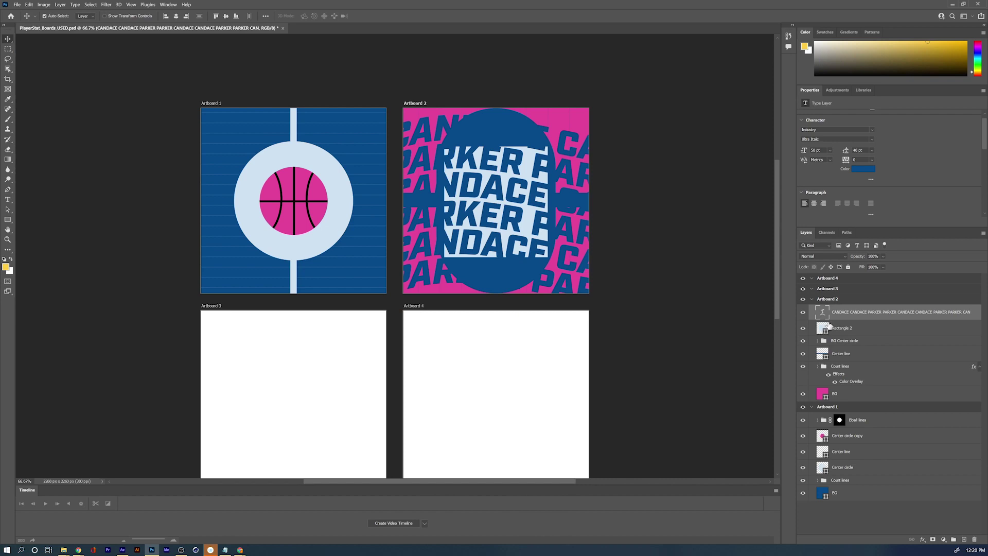
# Recolour the warped name text with the pink sampled from Artboard 2's background
pyautogui.doubleClick(823, 314)
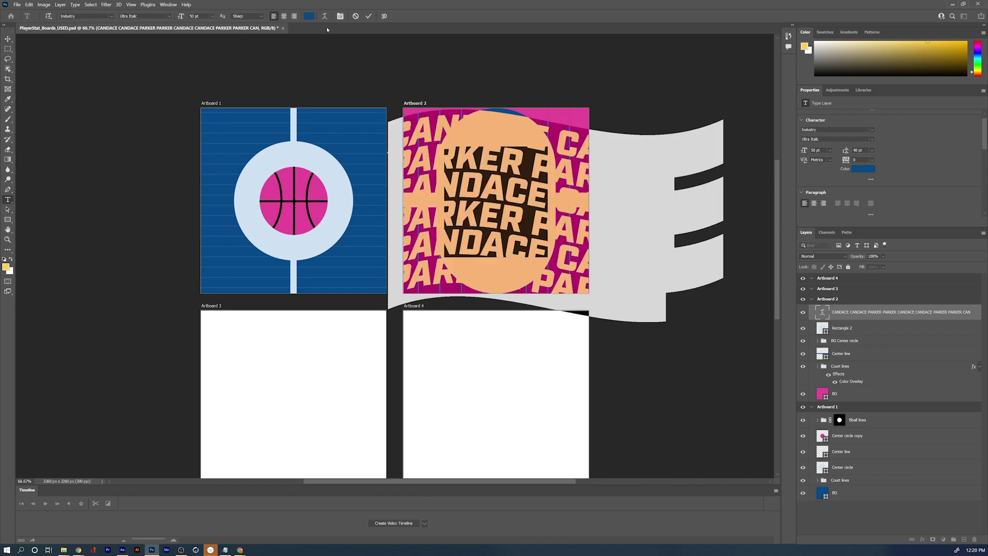
pyautogui.click(308, 16)
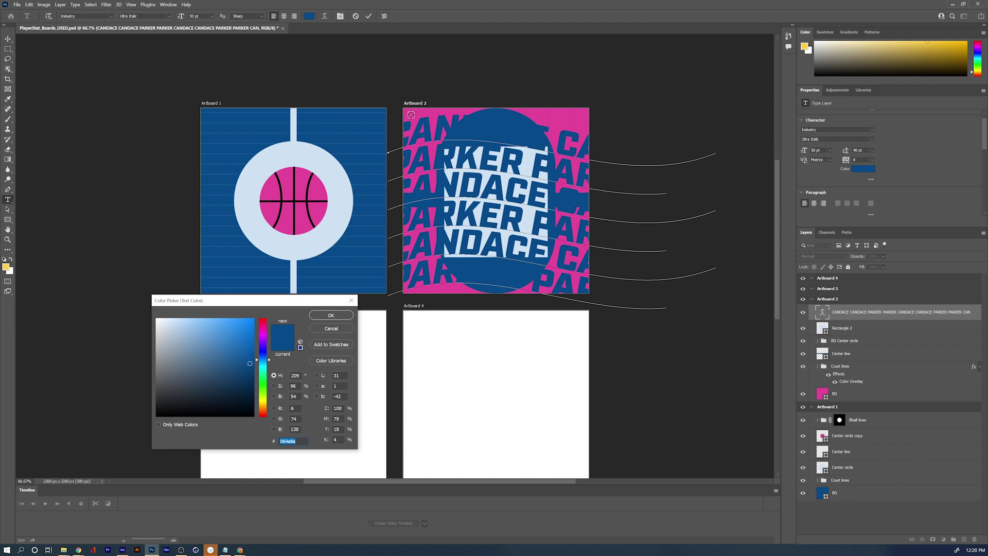
pyautogui.click(411, 113)
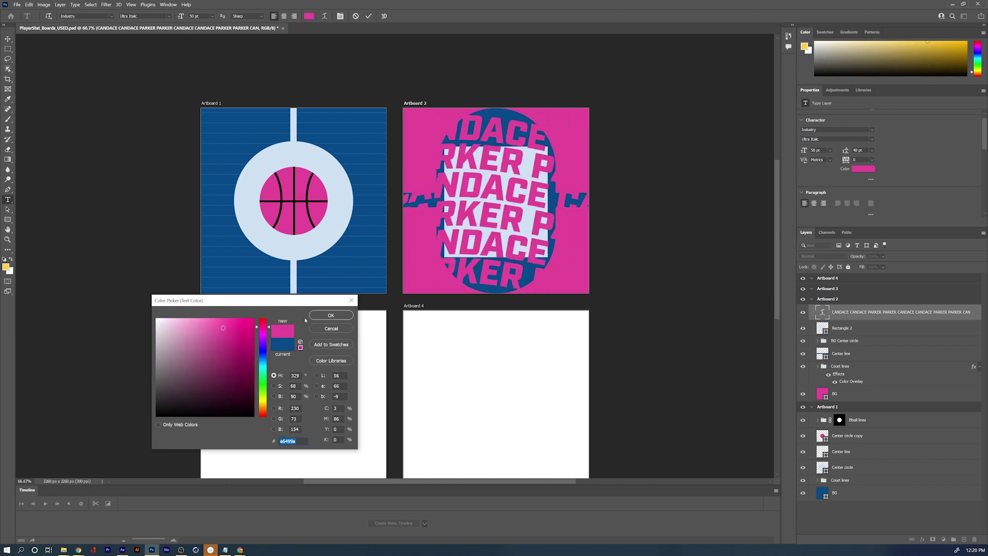
pyautogui.click(325, 315)
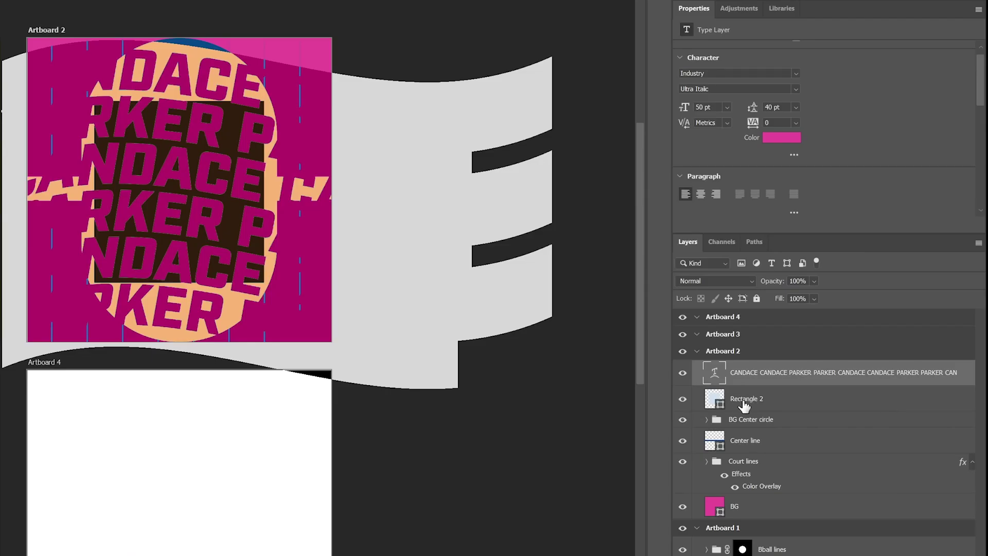
# Mask the name text to the light blue rectangle by loading the Rectangle 2 outline as the selection
pyautogui.click(841, 331)
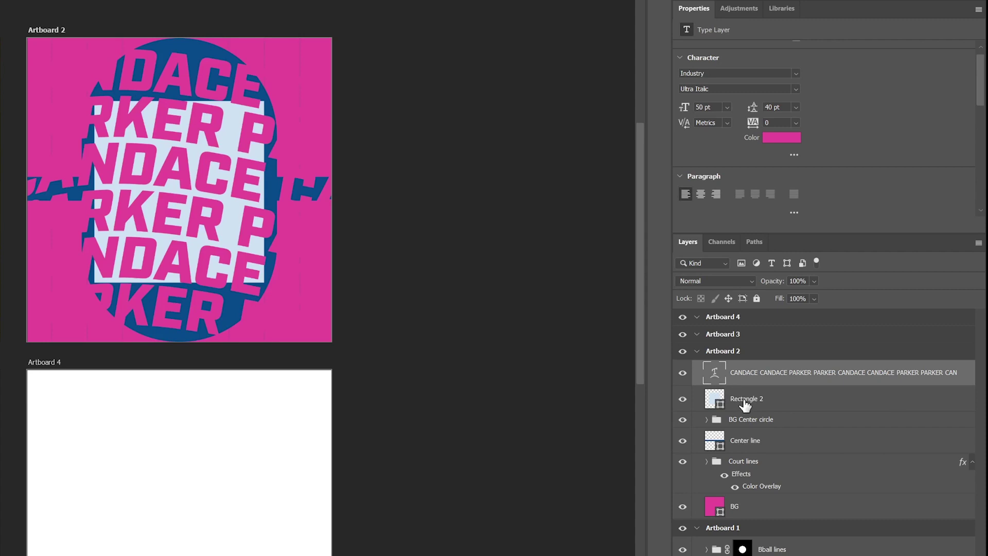
pyautogui.keyDown('ctrl'); pyautogui.click(713, 399); pyautogui.keyUp('ctrl')
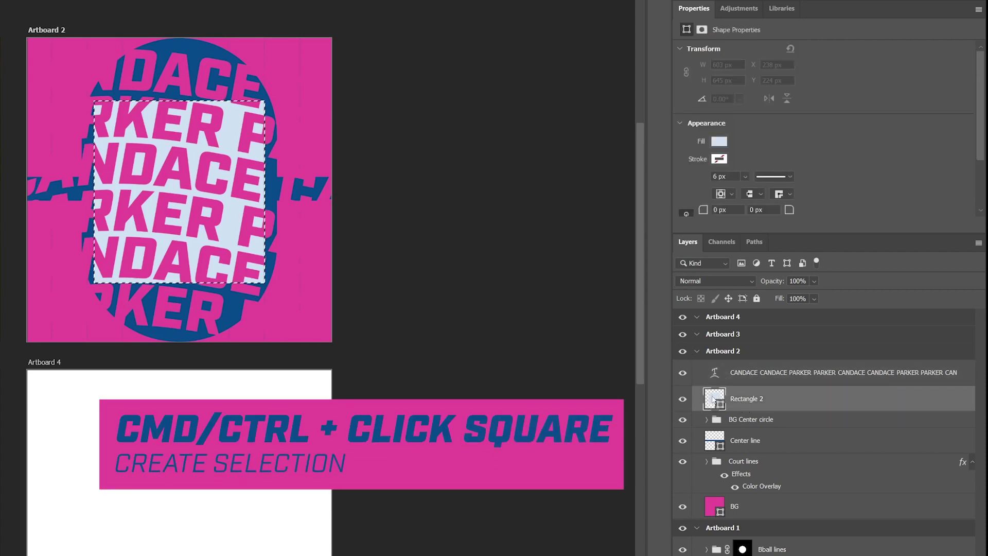
pyautogui.click(739, 376)
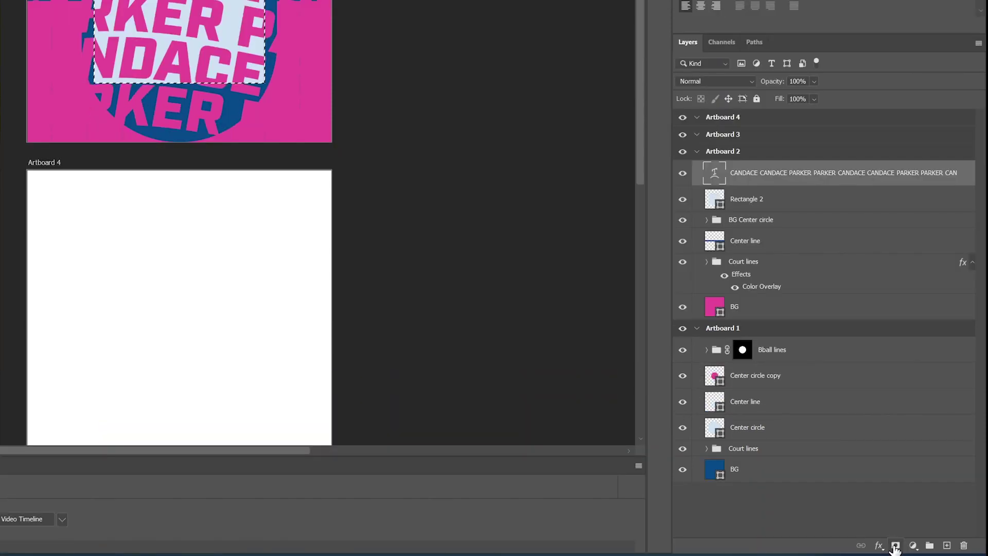
pyautogui.click(895, 546)
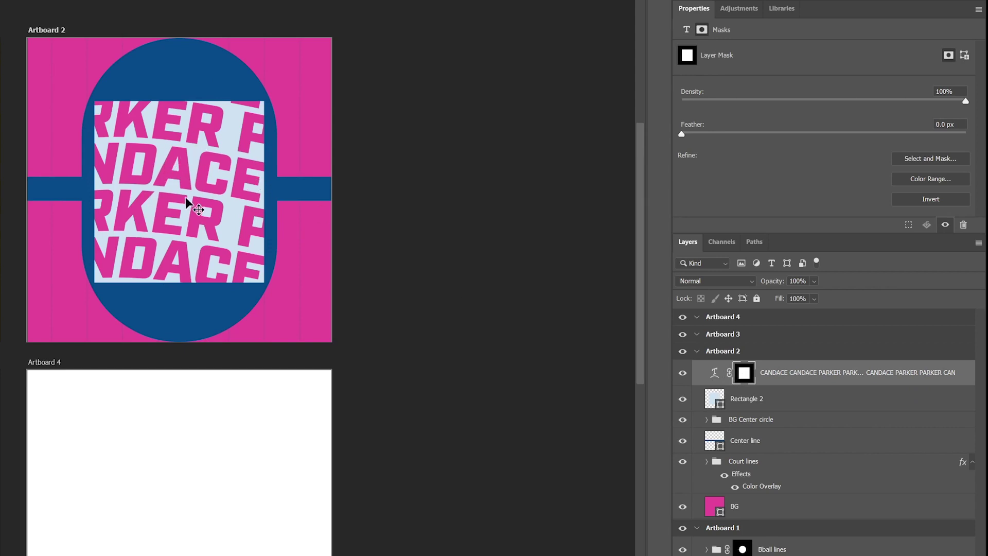
# Unlink the text from its mask, scale the text to about 77.7%, shift it left within the panel, and relink the mask
pyautogui.click(726, 374)
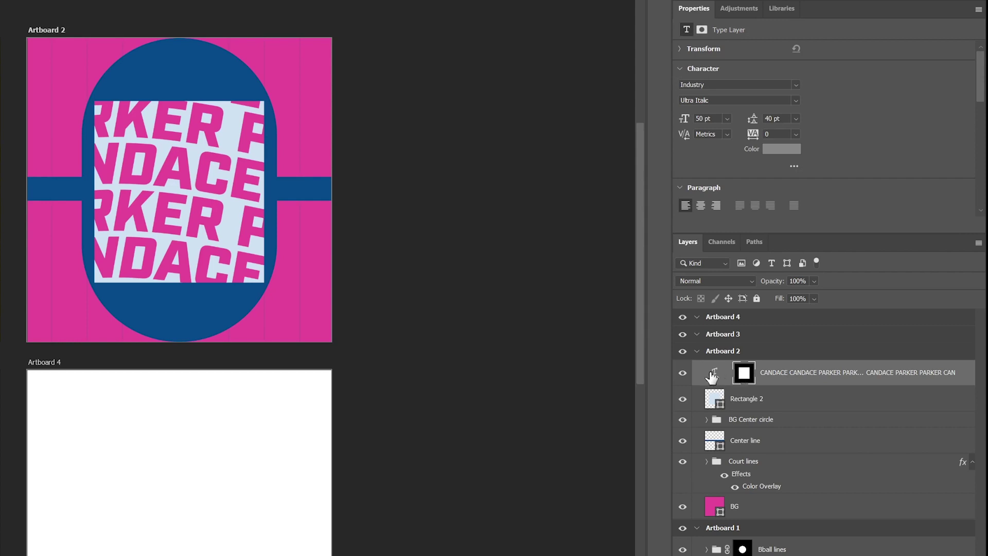
pyautogui.hotkey('ctrl', 't')
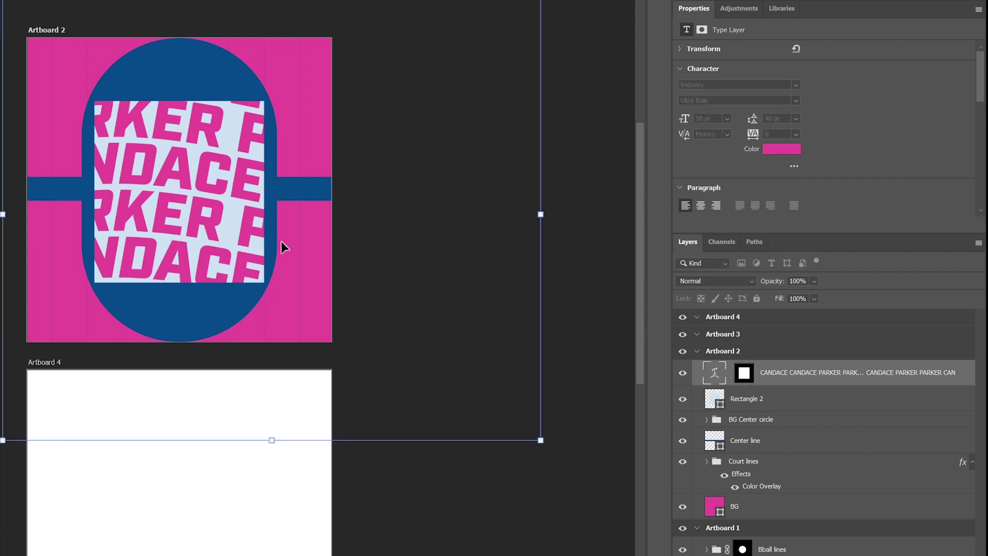
pyautogui.moveTo(541, 440); pyautogui.dragTo(463, 415)
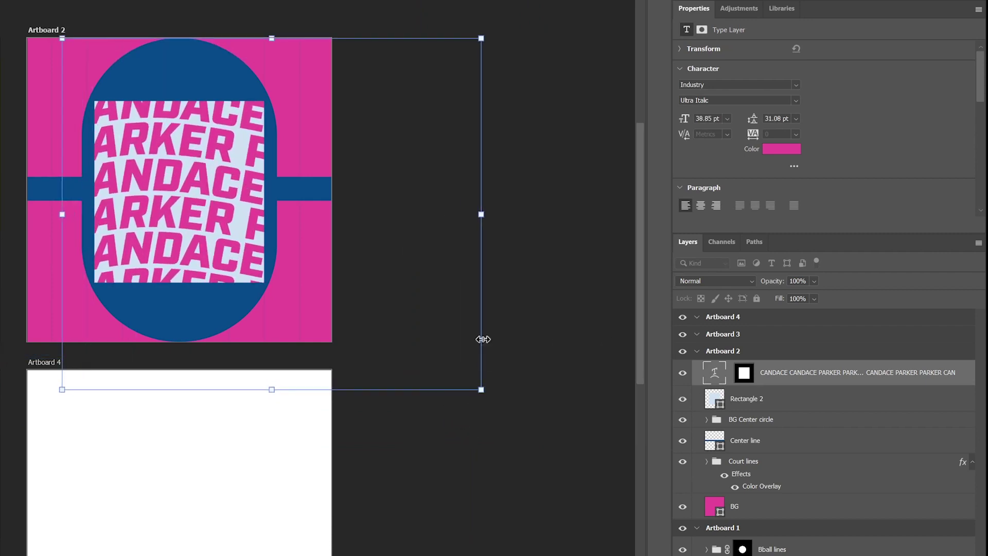
pyautogui.moveTo(353, 317); pyautogui.dragTo(291, 300)
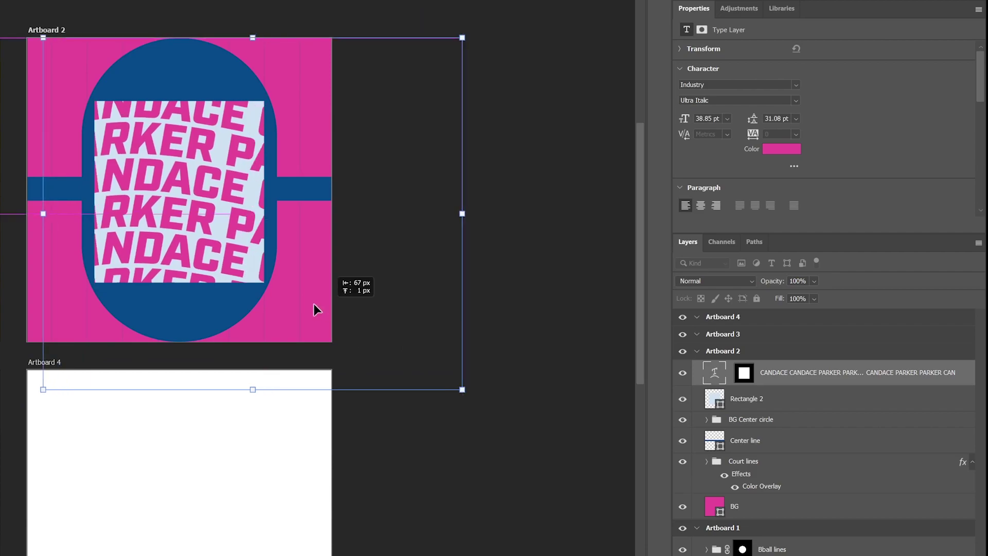
pyautogui.moveTo(566, 274); pyautogui.dragTo(571, 279)
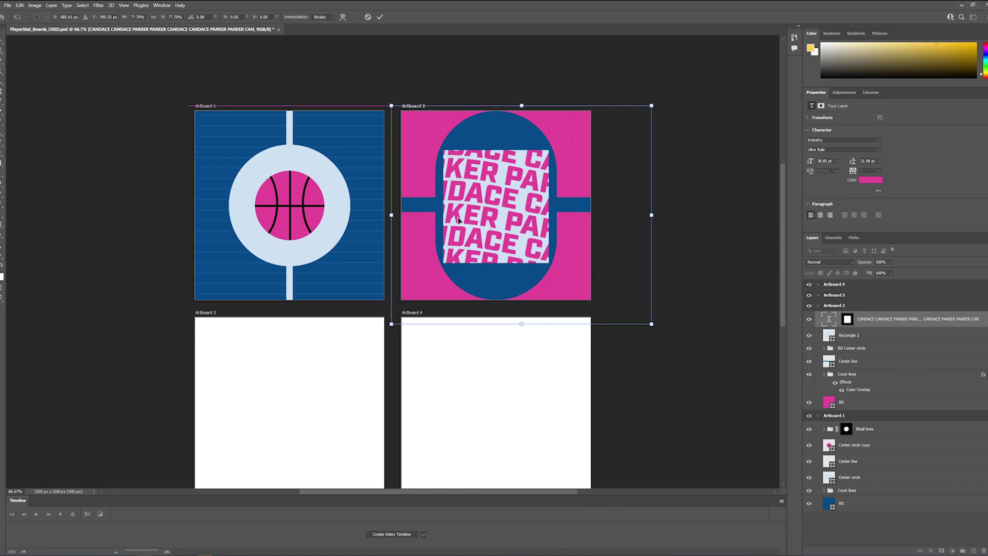
pyautogui.click(842, 323)
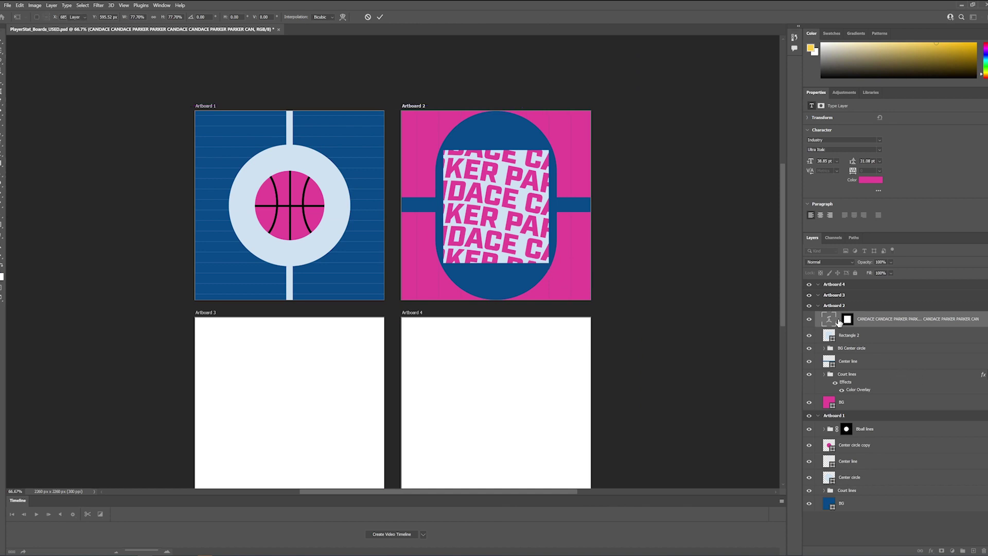
# Round all four corners of the light blue Rectangle 2 panel to a 60 px radius
pyautogui.click(495, 215)
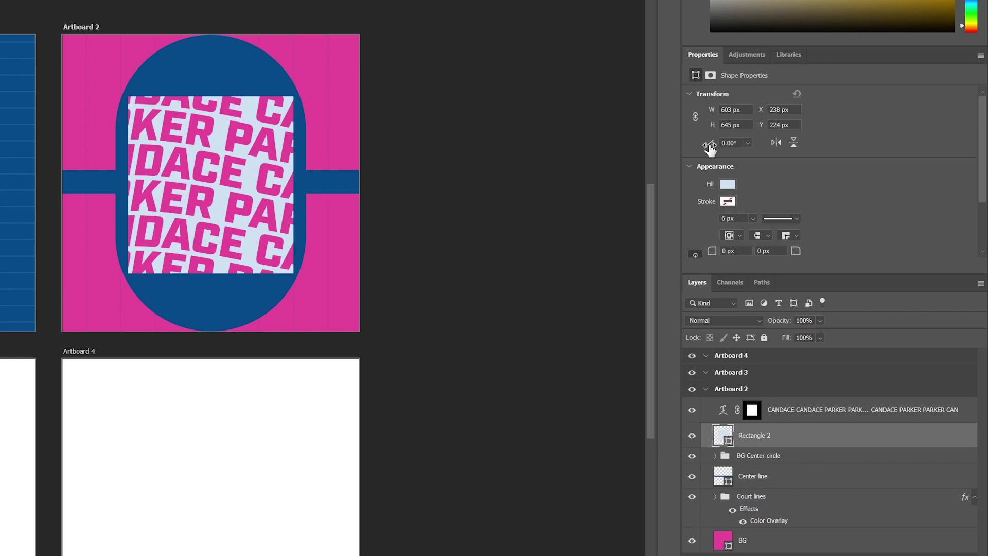
pyautogui.moveTo(984, 169); pyautogui.dragTo(984, 211)
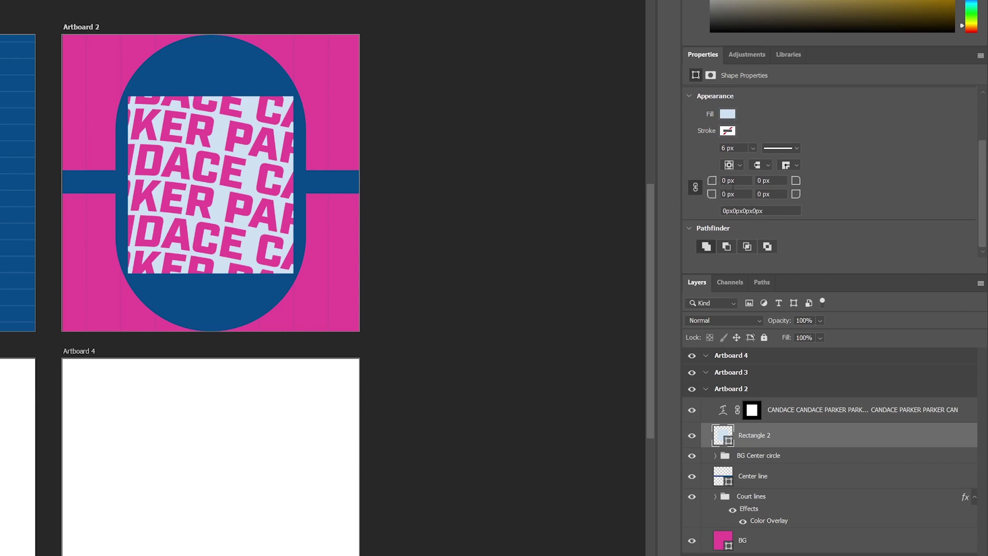
pyautogui.click(723, 181)
pyautogui.moveTo(722, 185); pyautogui.dragTo(748, 182)
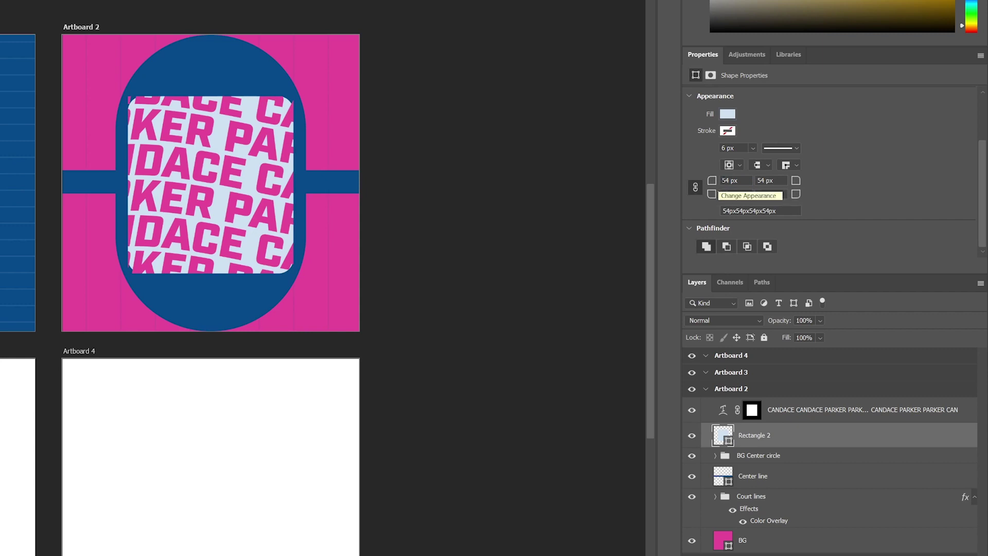
pyautogui.doubleClick(726, 180)
pyautogui.write('60')
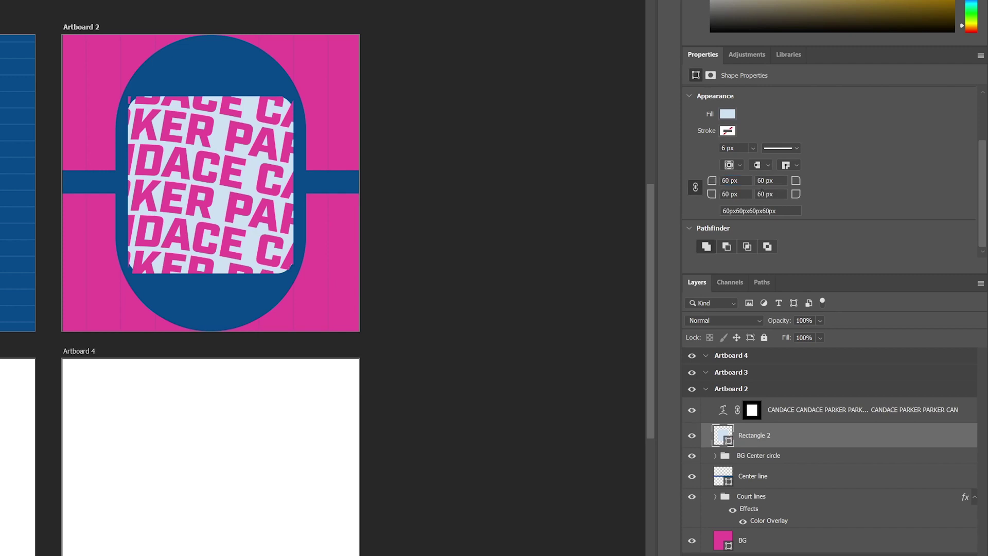
# Replace the name text's layer mask with a new one made from the rounded Rectangle 2 outline
pyautogui.keyDown('ctrl'); pyautogui.click(723, 435); pyautogui.keyUp('ctrl')
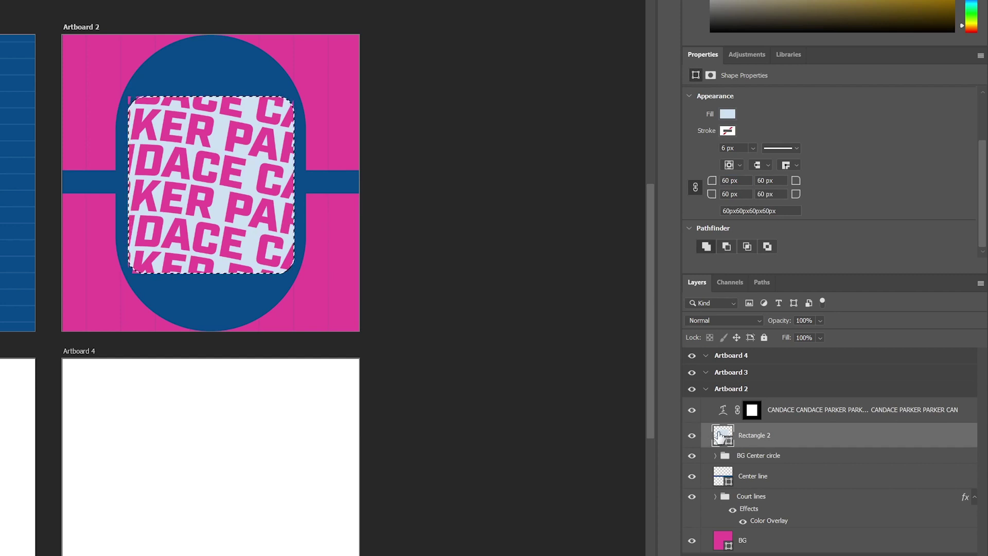
pyautogui.click(752, 410)
pyautogui.rightClick(752, 412)
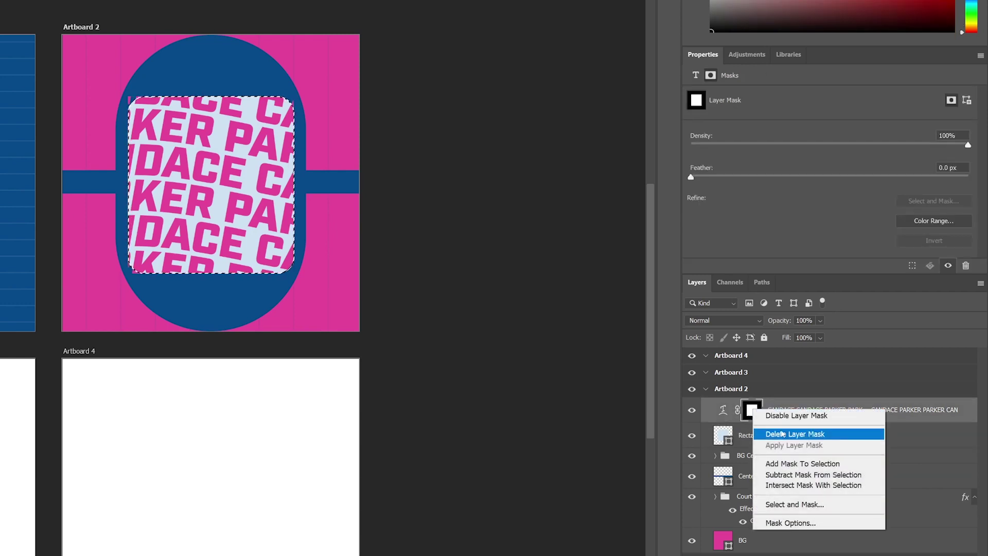
pyautogui.click(781, 434)
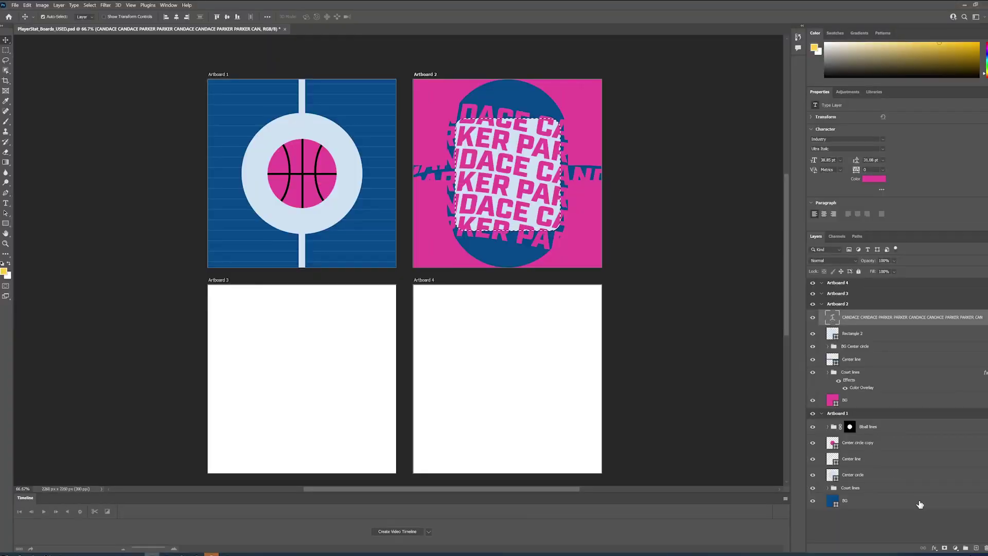
pyautogui.click(945, 548)
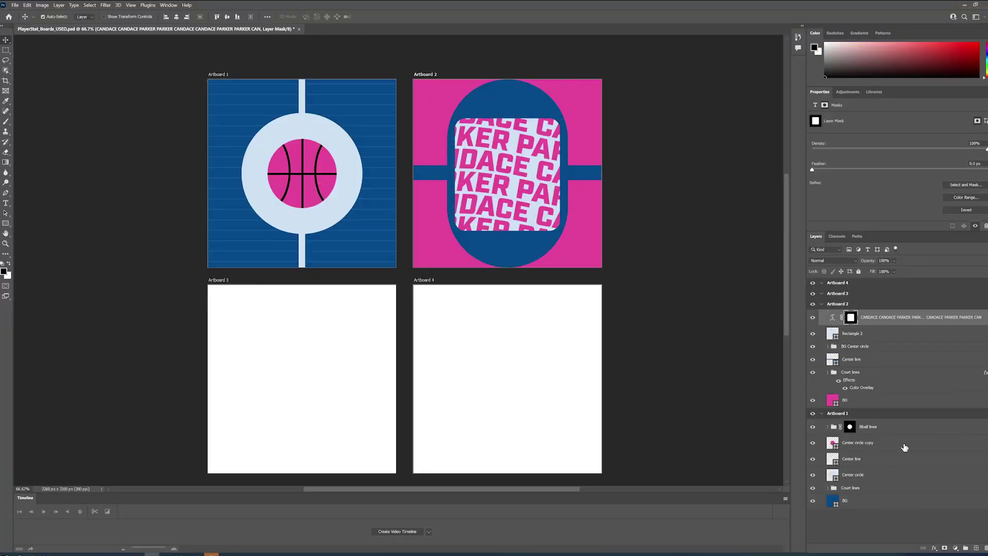